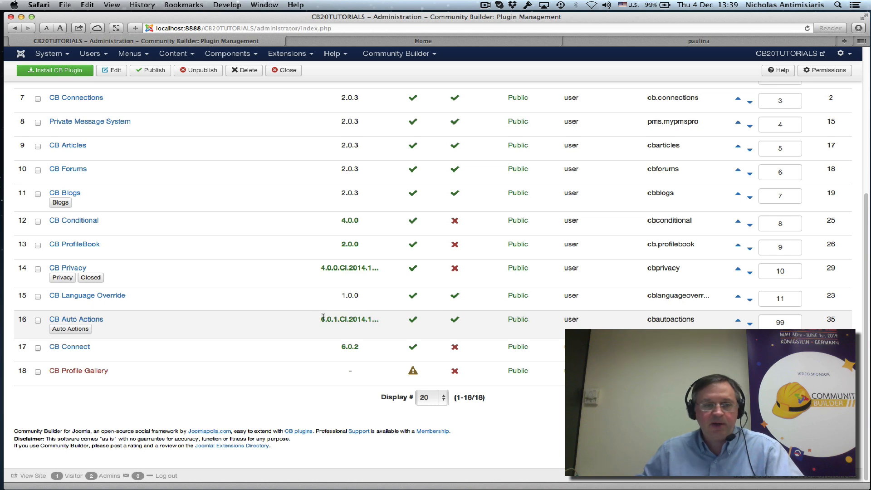
Inspect the CB Auto Actions plugin's Parameters tab, then leave the plugin without saving
left_click(91, 320)
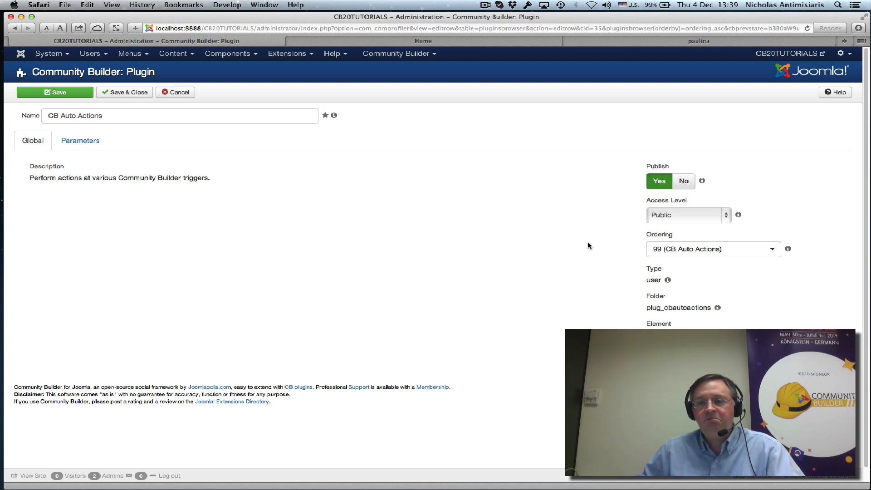
left_click(80, 142)
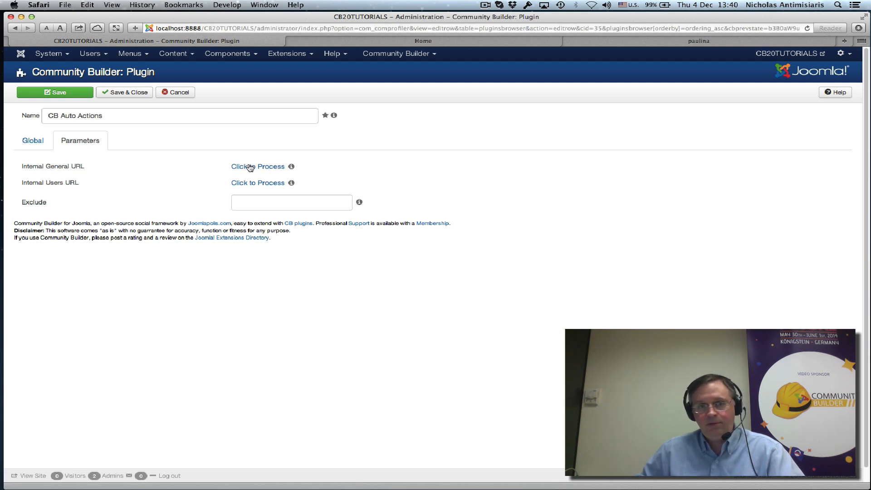
left_click(28, 142)
left_click(180, 93)
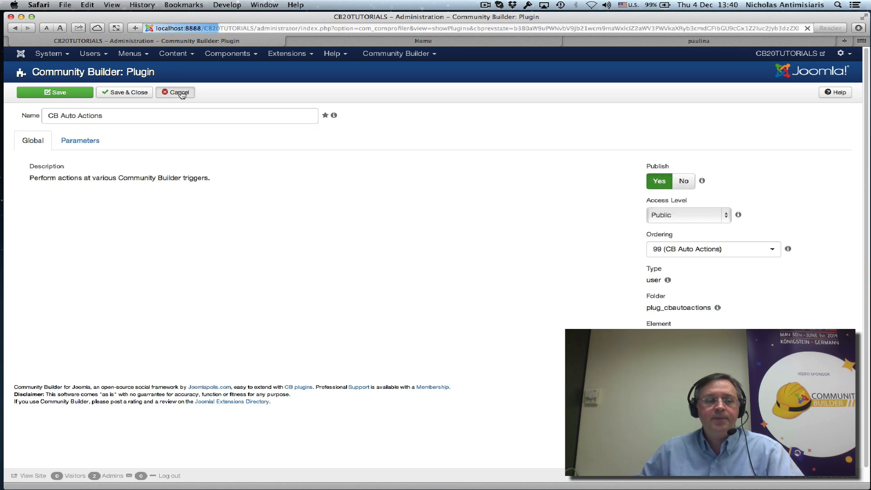
Open the Auto Actions list from the plugin list
scroll(210, 237, "down", 5)
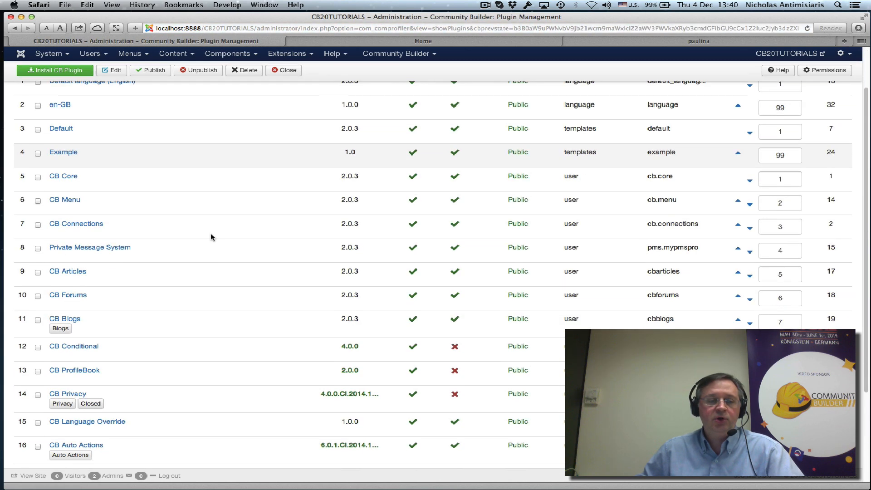
scroll(167, 369, "down", 1)
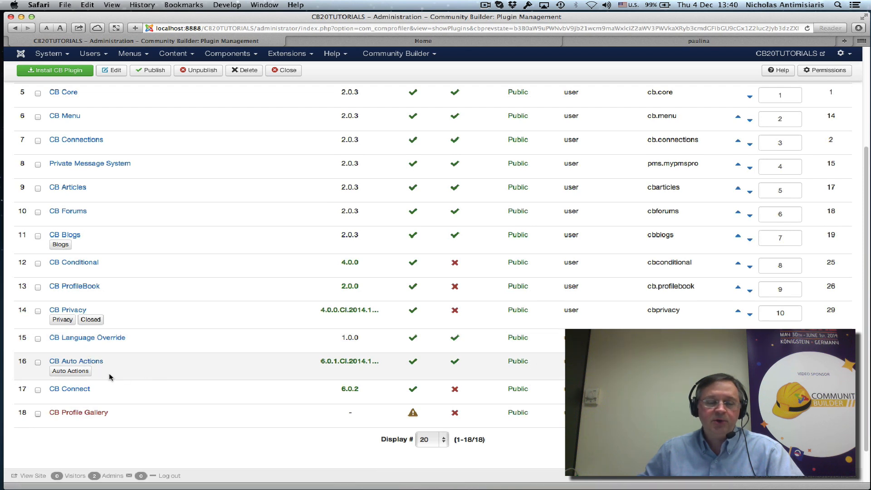
left_click(75, 373)
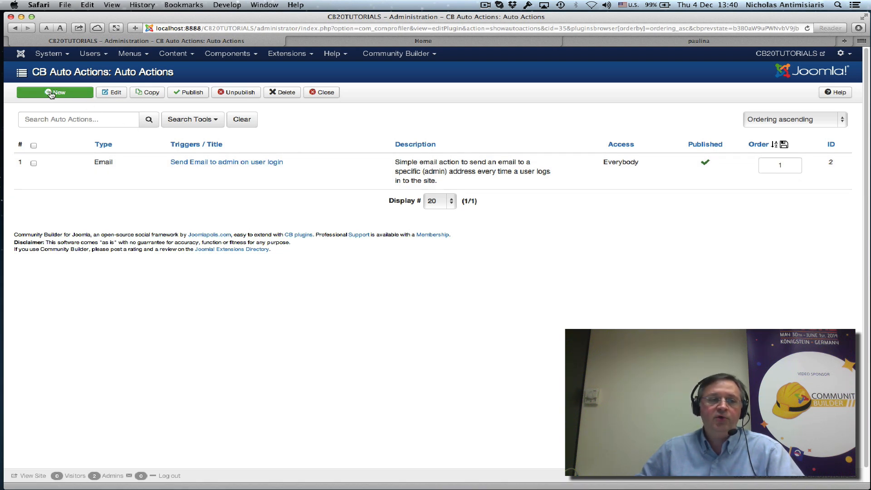
Start a new auto action and browse the Triggers dropdown for login-related options
left_click(54, 93)
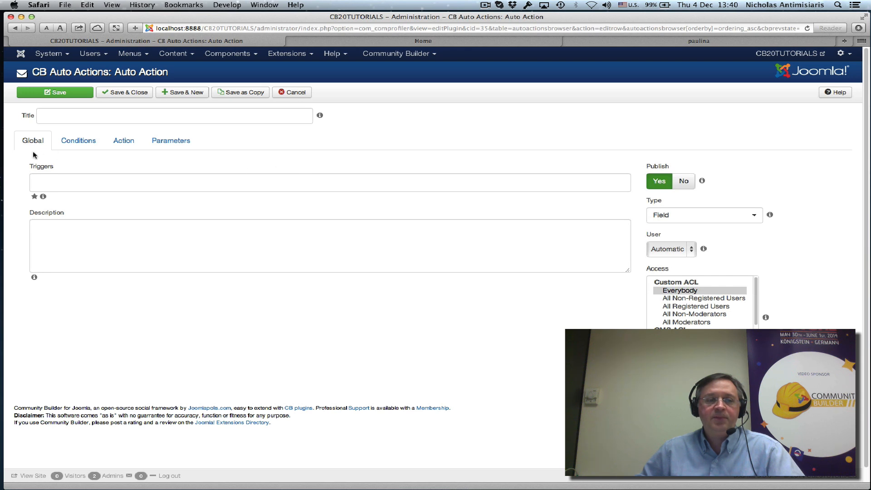
mouse_move(55, 183)
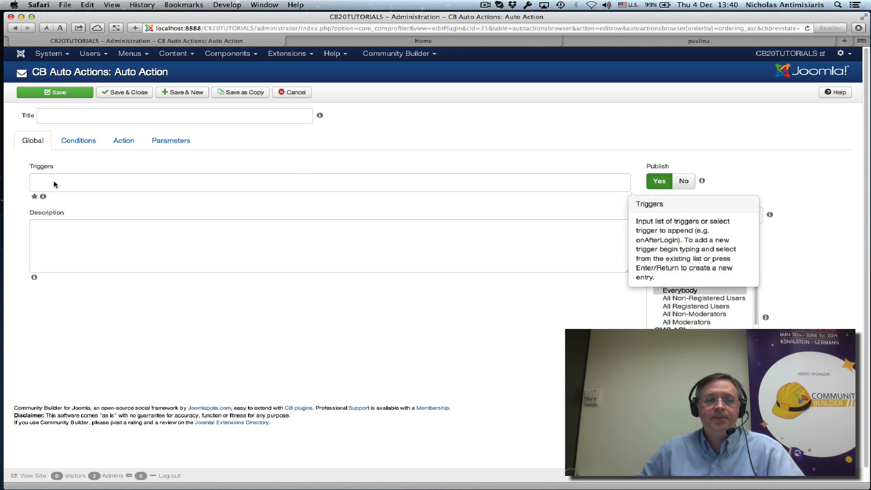
left_click(69, 186)
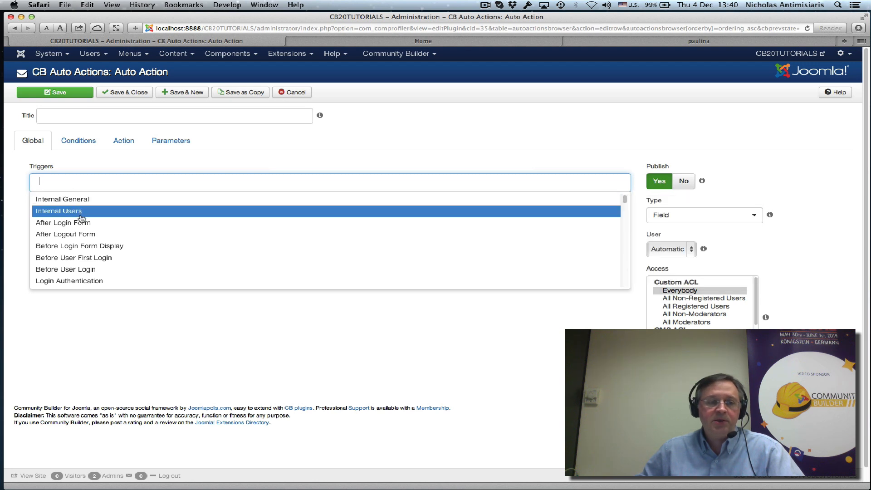
scroll(90, 228, "down", 2)
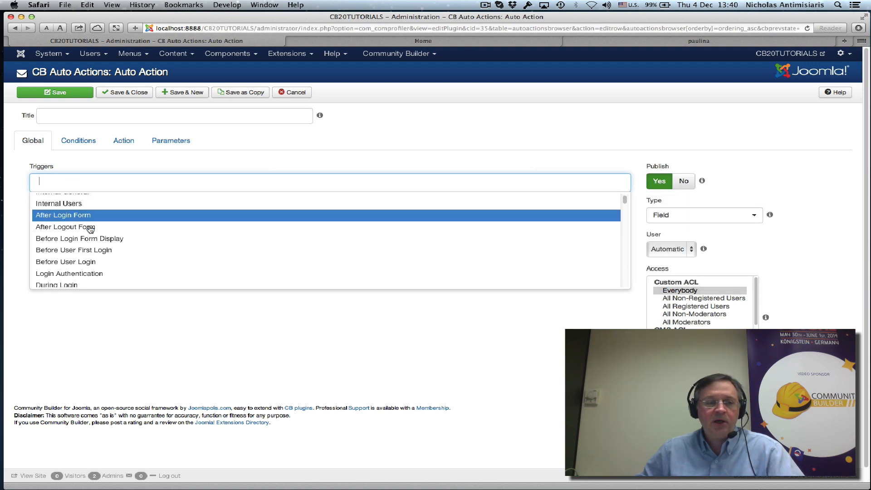
scroll(90, 229, "down", 1)
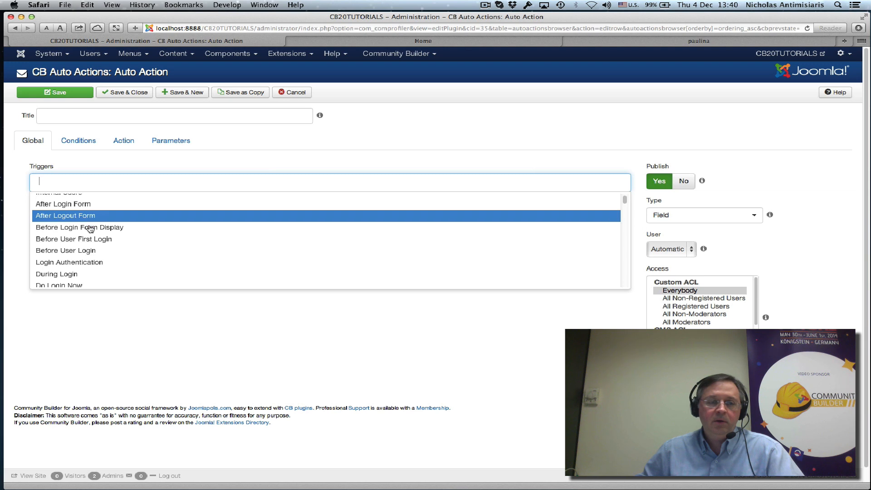
scroll(91, 228, "down", 1)
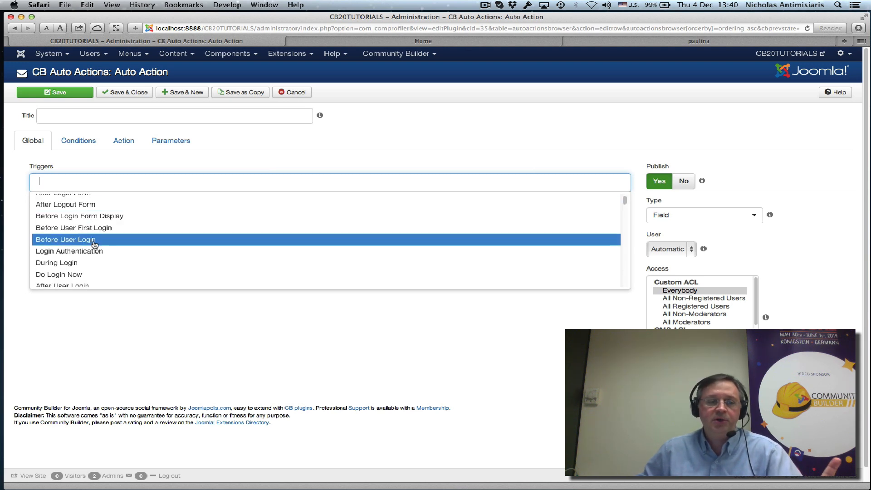
scroll(101, 239, "up", 3)
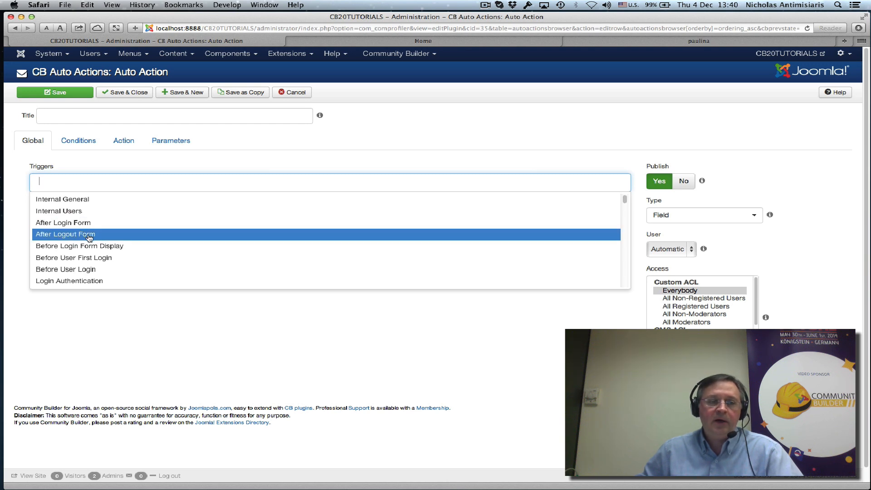
scroll(105, 254, "down", 1)
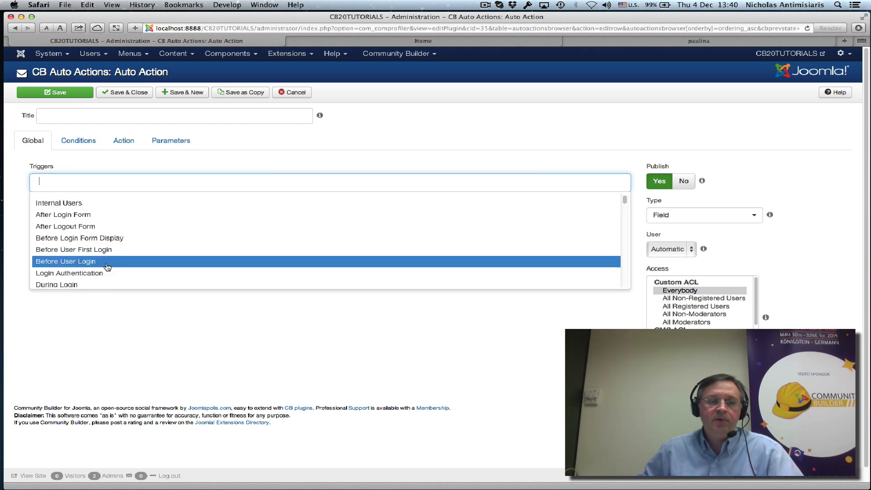
scroll(107, 264, "down", 2)
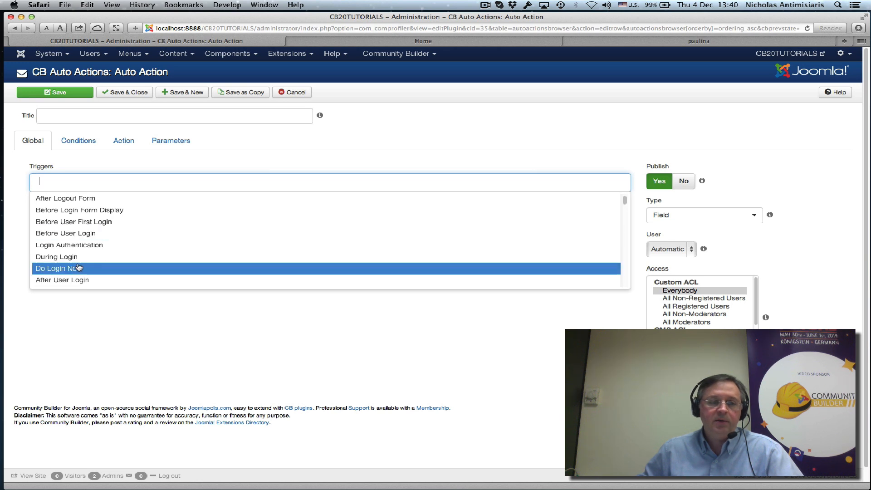
scroll(95, 265, "down", 2)
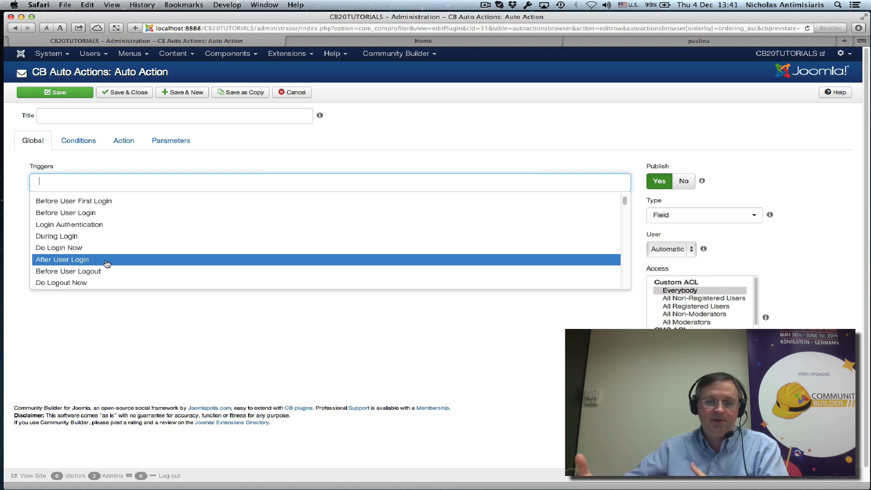
left_click(295, 149)
left_click(64, 186)
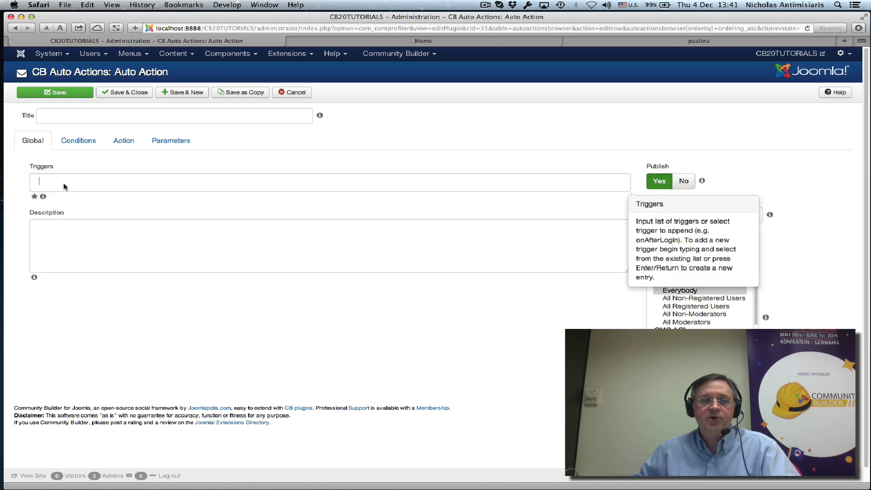
Discard the new action, open 'Send Email to admin on user login', and keep Type as Email
left_click(287, 94)
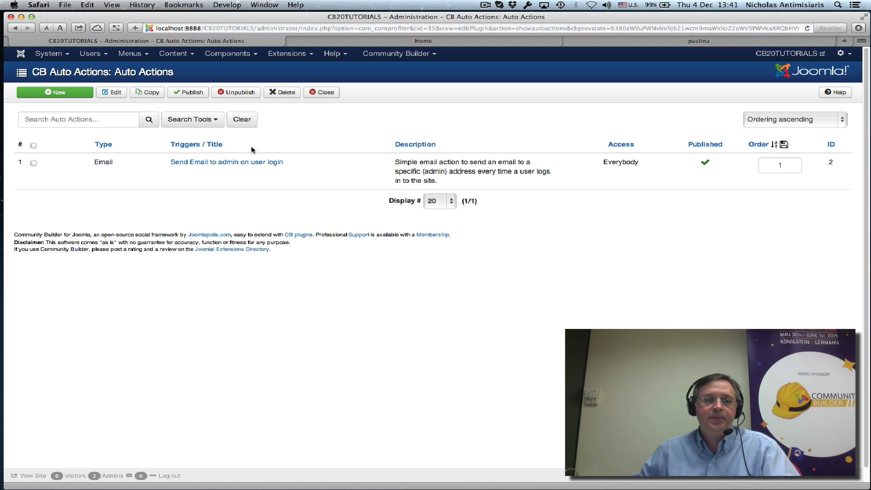
left_click(209, 167)
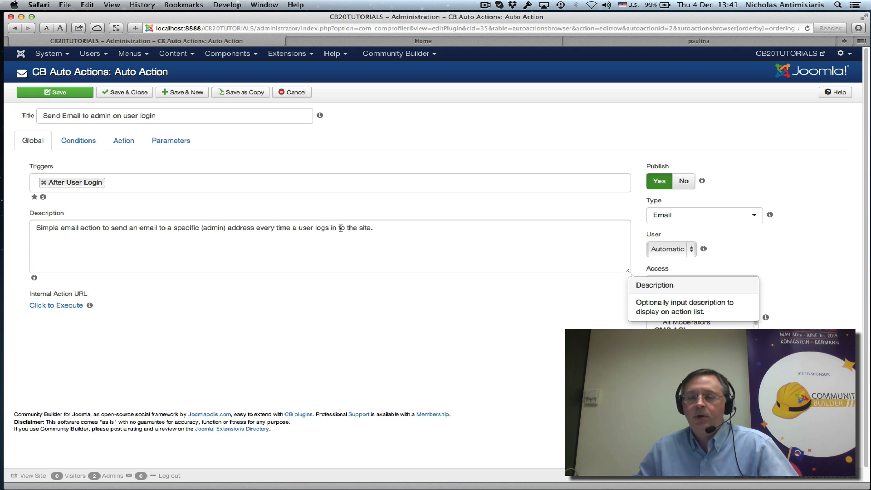
left_click(682, 216)
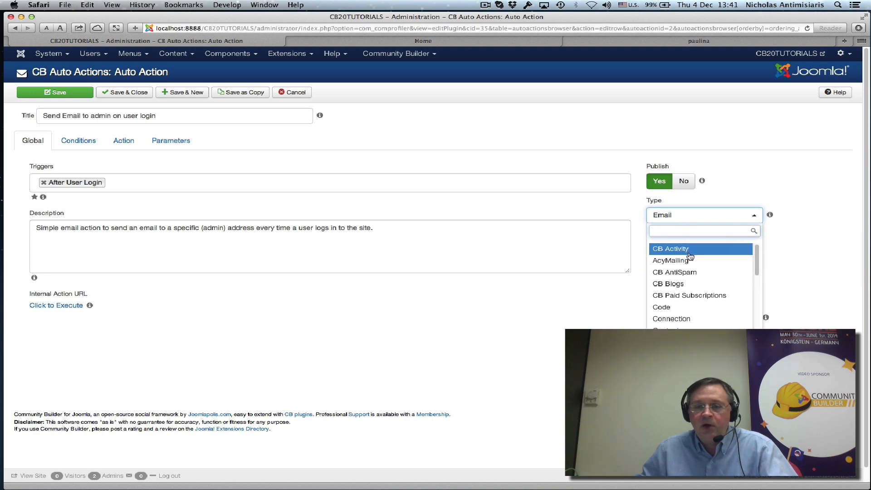
scroll(692, 281, "down", 3)
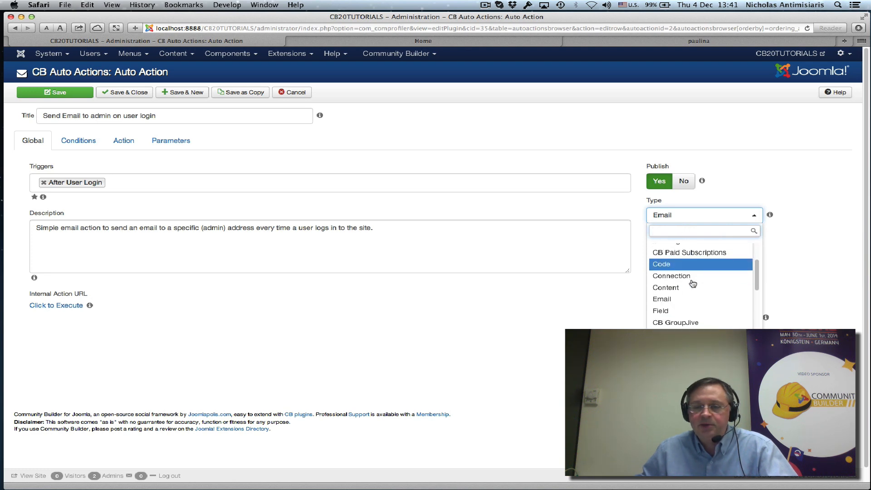
scroll(693, 284, "down", 2)
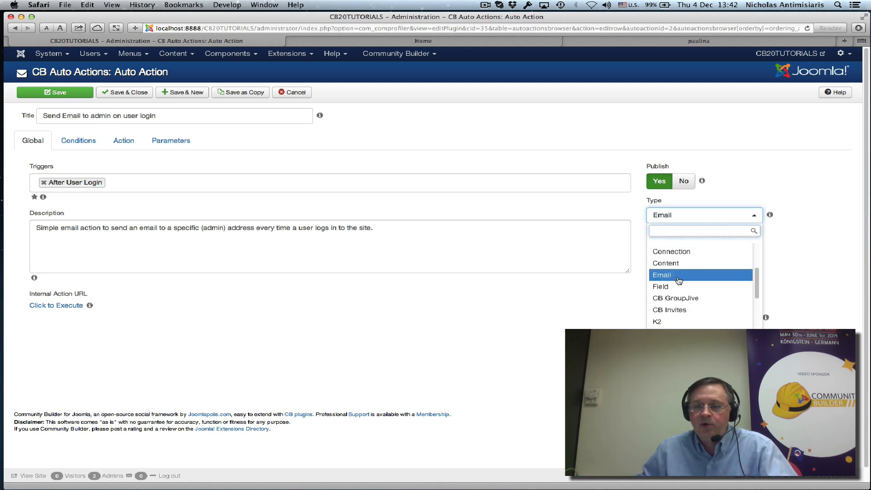
left_click(679, 279)
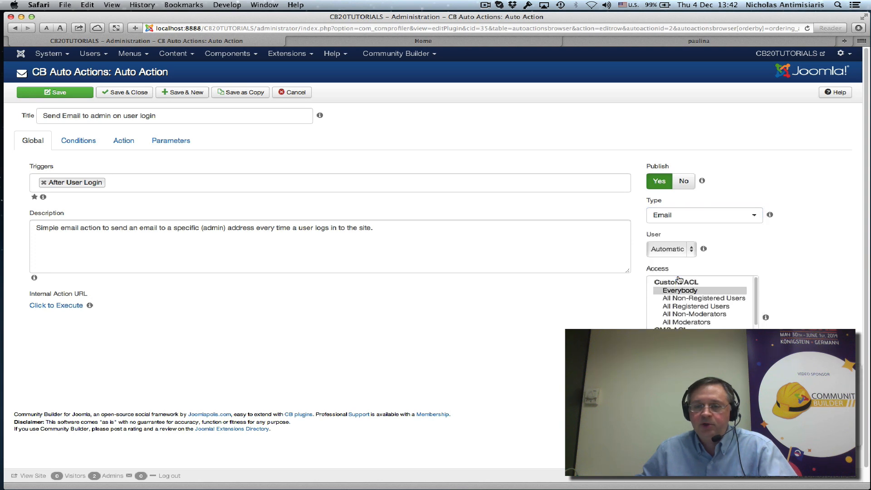
mouse_move(681, 249)
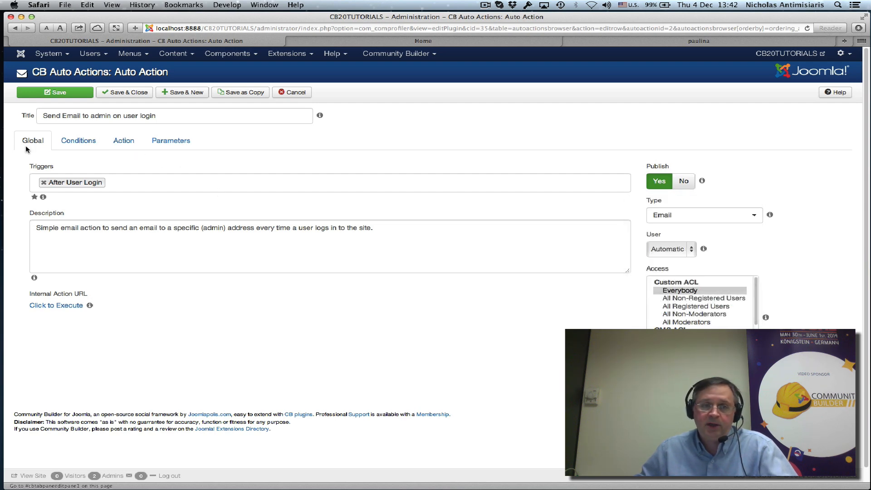
Review the action's Conditions and its email To, Subject and Body fields
left_click(76, 145)
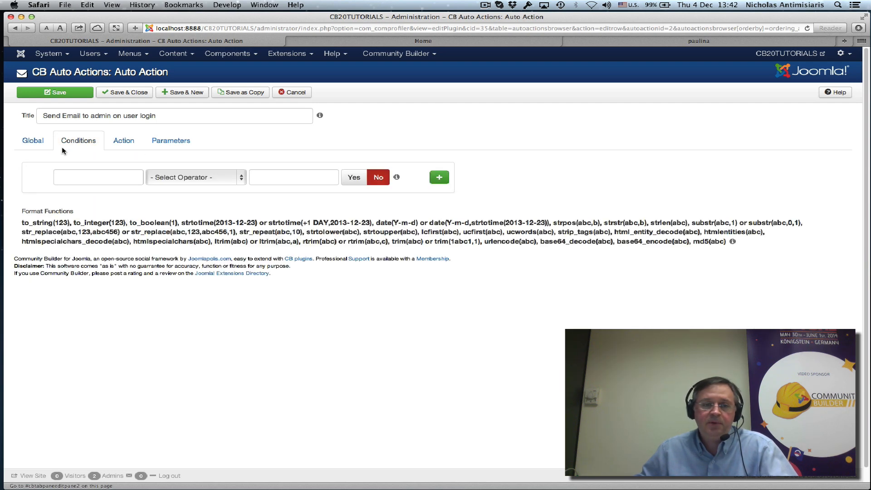
left_click(127, 145)
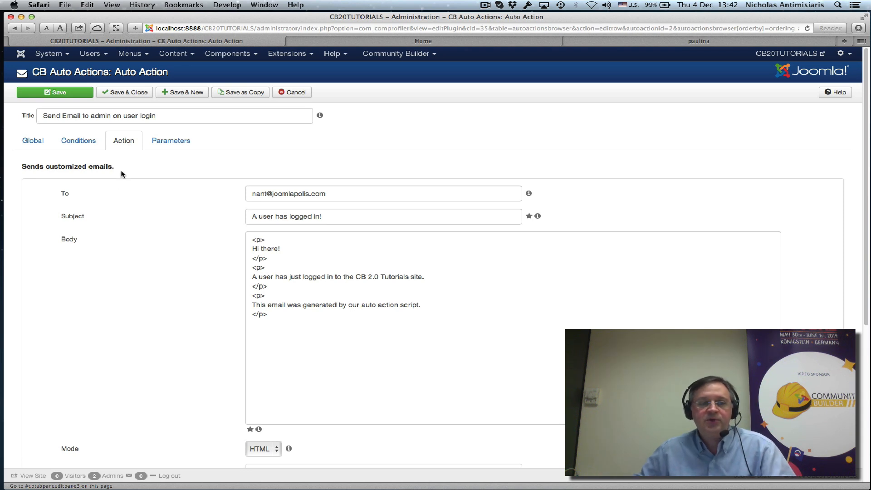
scroll(101, 230, "down", 3)
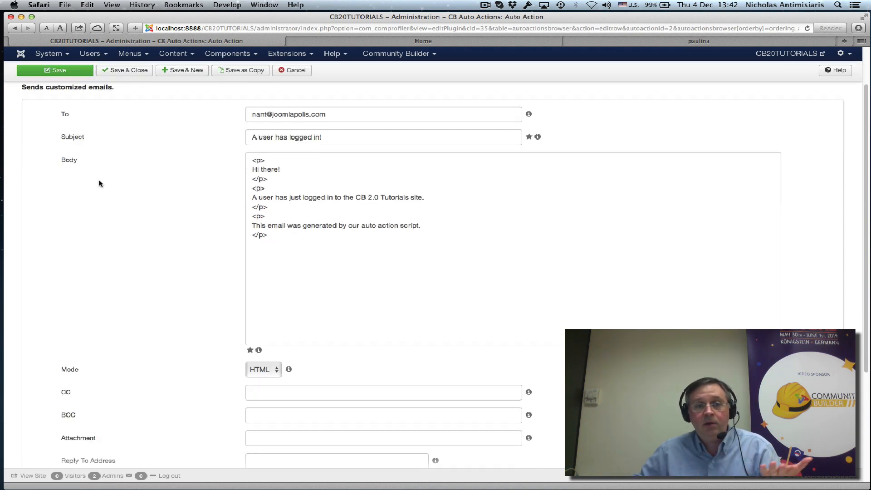
scroll(99, 178, "up", 3)
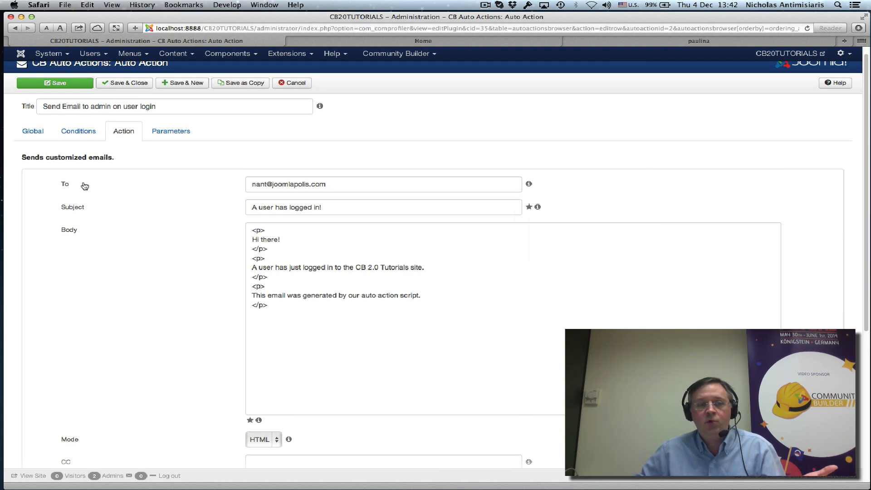
mouse_move(265, 187)
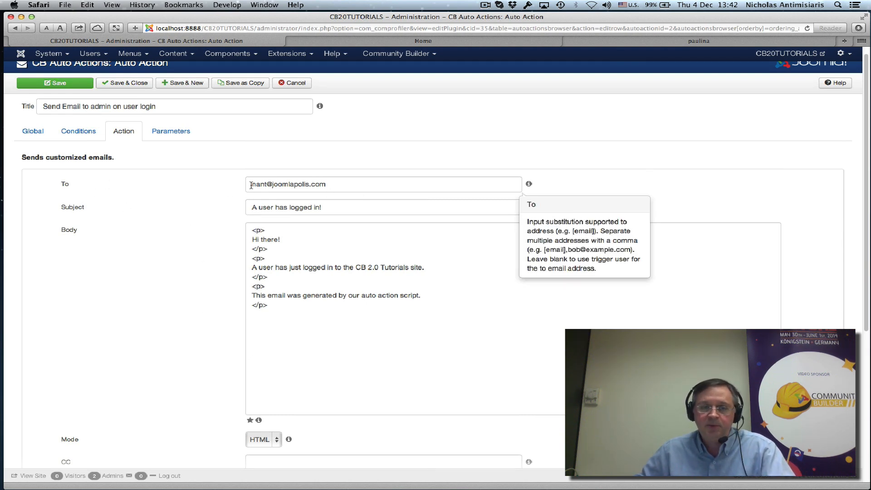
left_click_drag(250, 186, 335, 181)
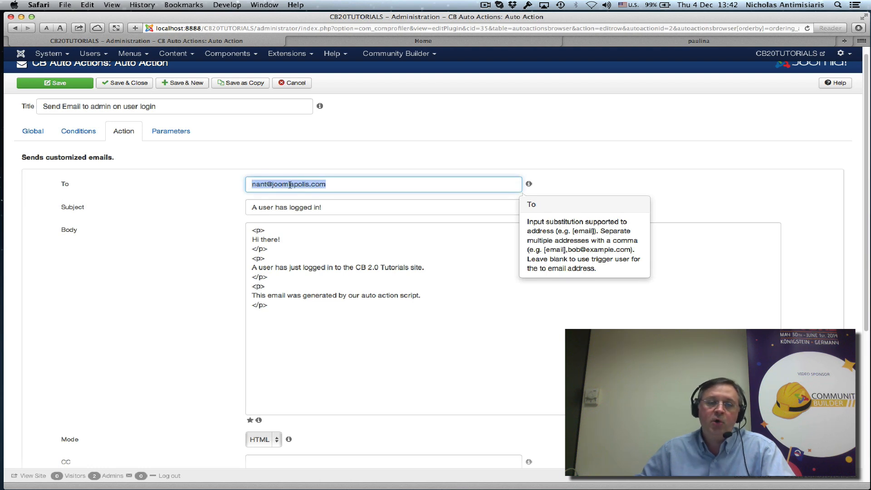
left_click(333, 182)
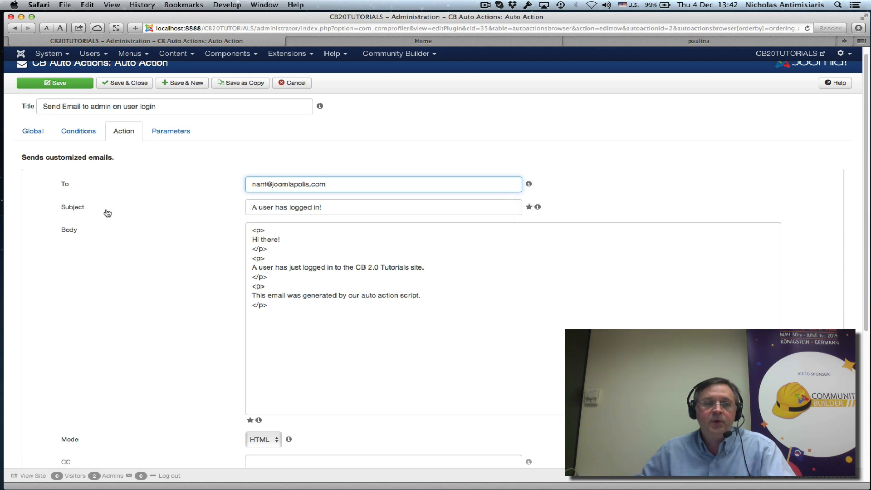
mouse_move(248, 207)
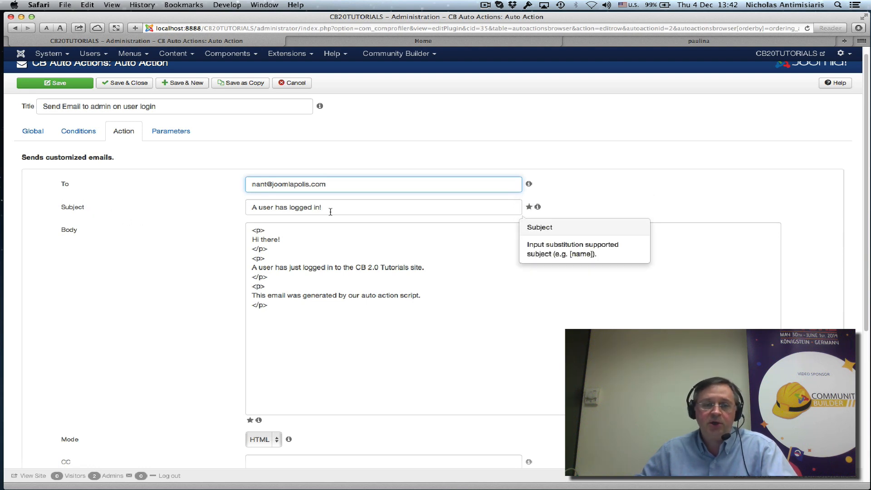
left_click(224, 237)
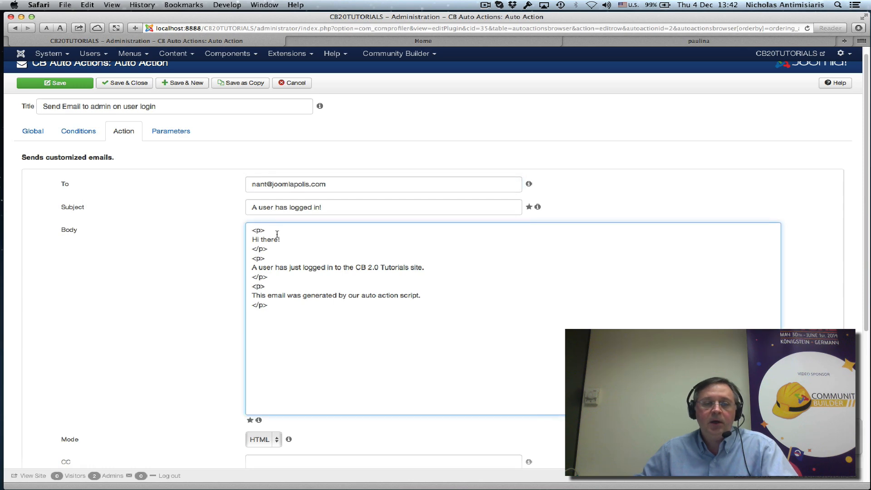
scroll(121, 286, "down", 5)
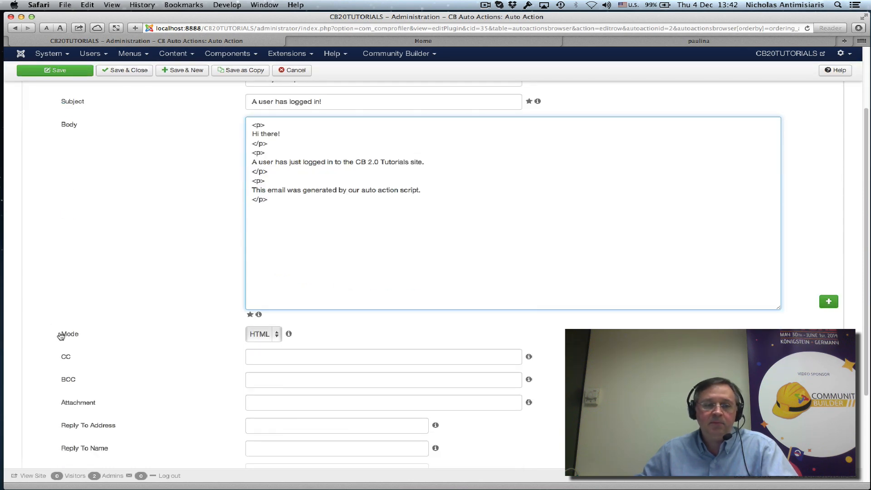
mouse_move(265, 344)
scroll(161, 258, "up", 5)
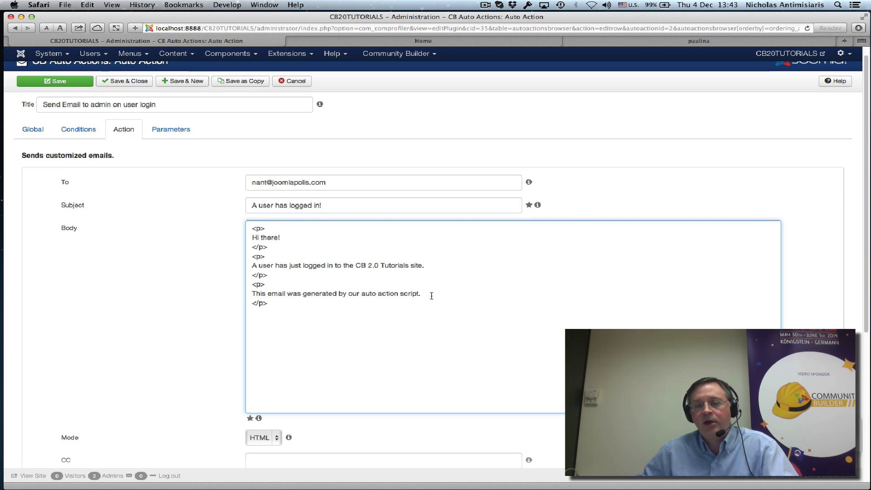
Save and close the email action, then go to the site's Home page
scroll(142, 317, "down", 5)
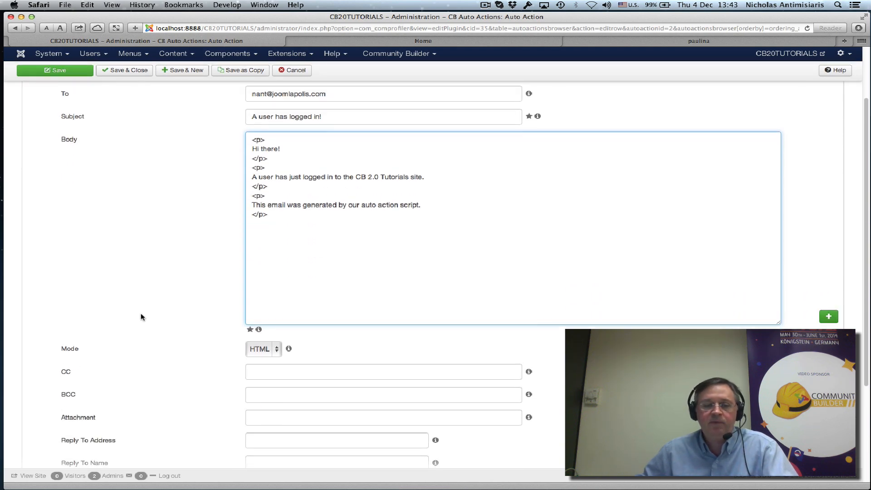
scroll(207, 307, "down", 2)
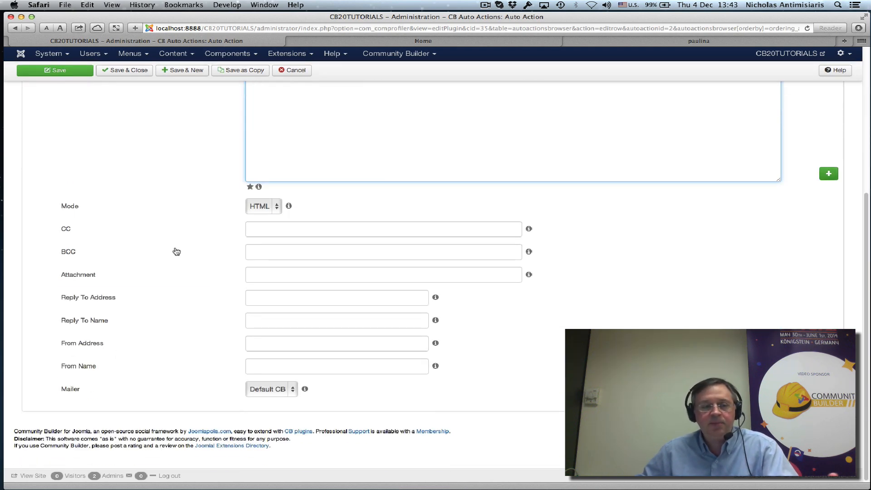
scroll(150, 385, "up", 7)
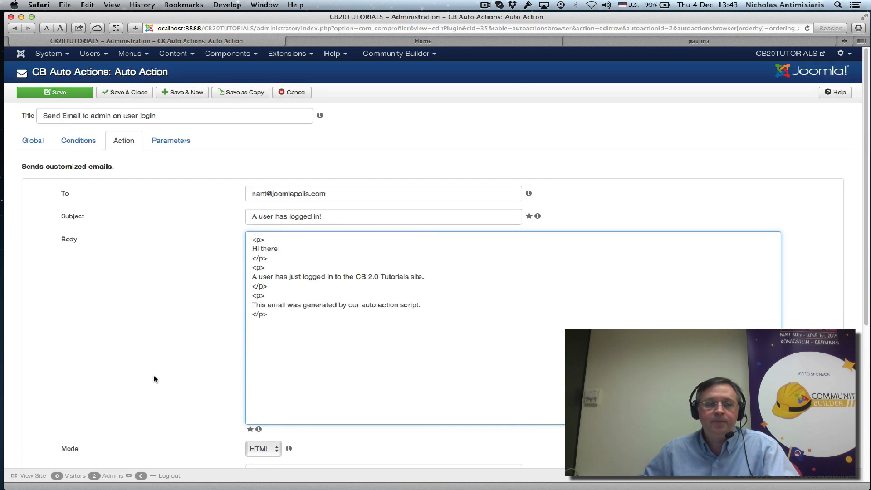
left_click(123, 94)
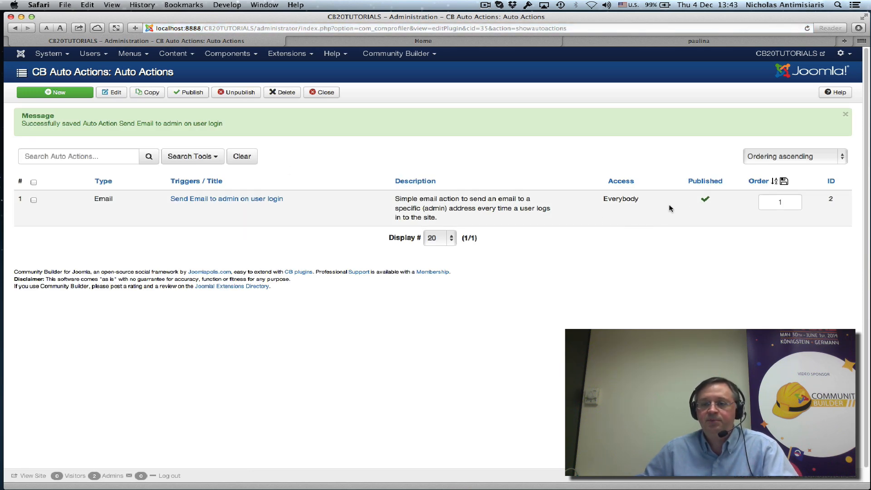
left_click(431, 42)
Log in through the CB Login form as the test user, then switch to Mail
scroll(517, 118, "down", 10)
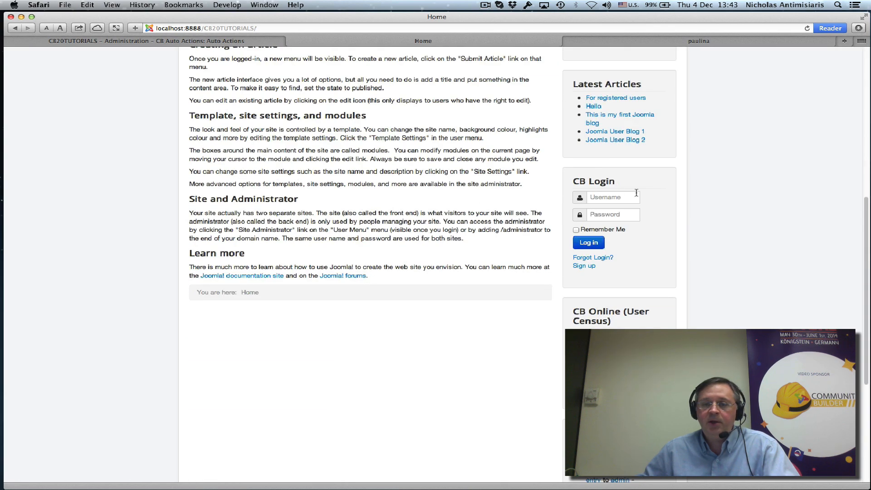
left_click(617, 197)
type("fenia")
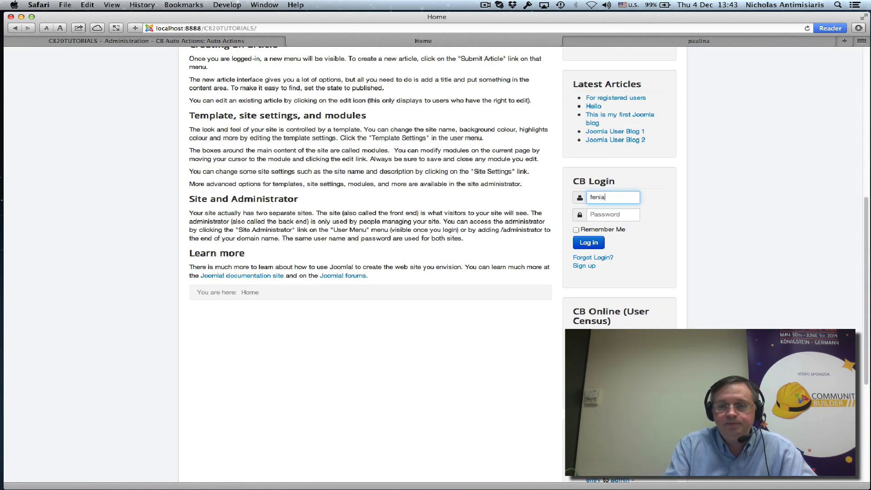
key("Tab")
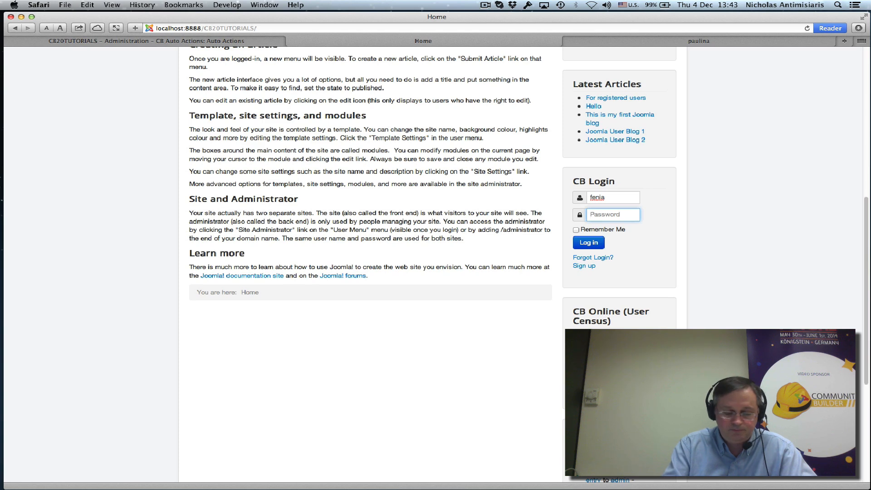
type("••••••••")
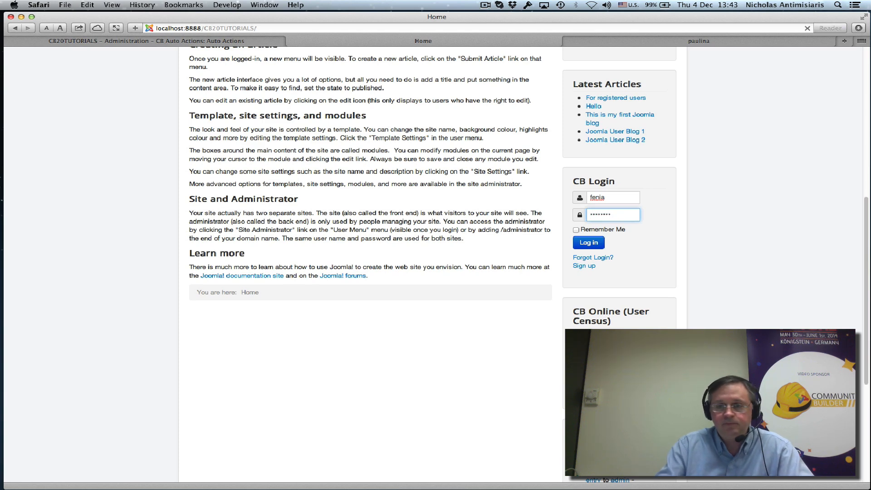
key("Return")
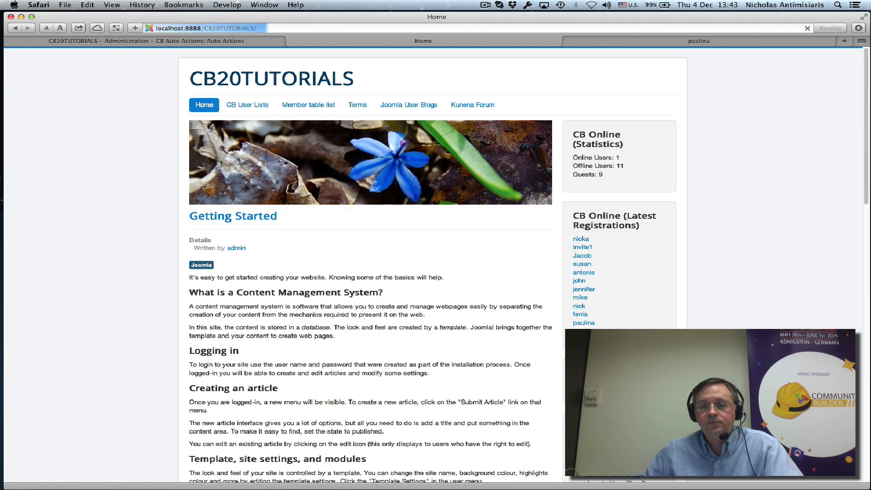
key("super+Tab")
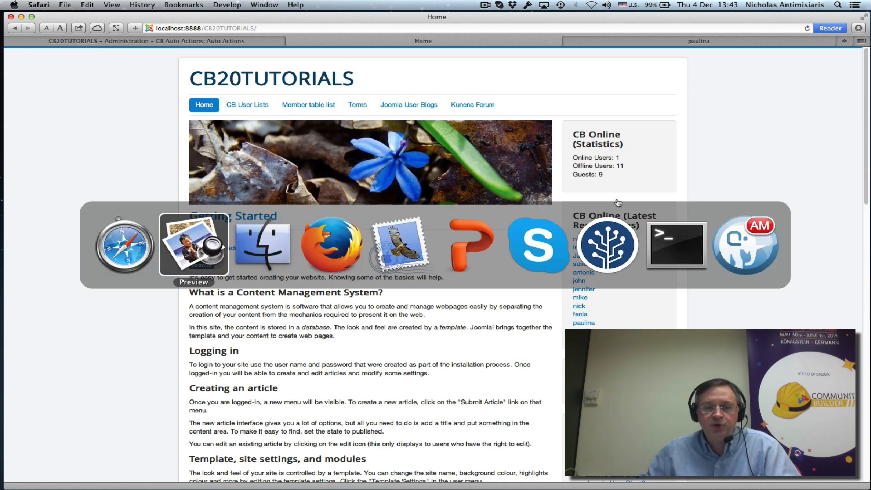
key("super+Tab")
key("super+Tab")
key("super+Tab")
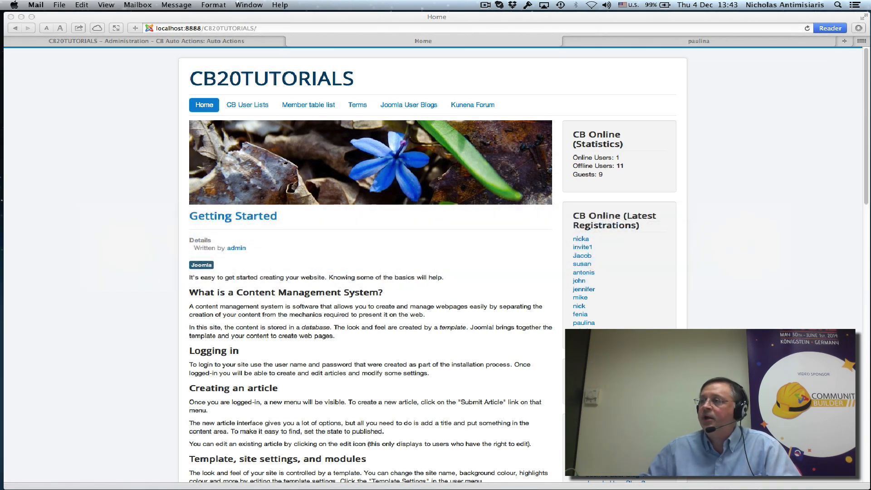
Bring the 'A user has logged in!' email from CB20TUTORIALS into full view
left_click_drag(870, 84, 399, 101)
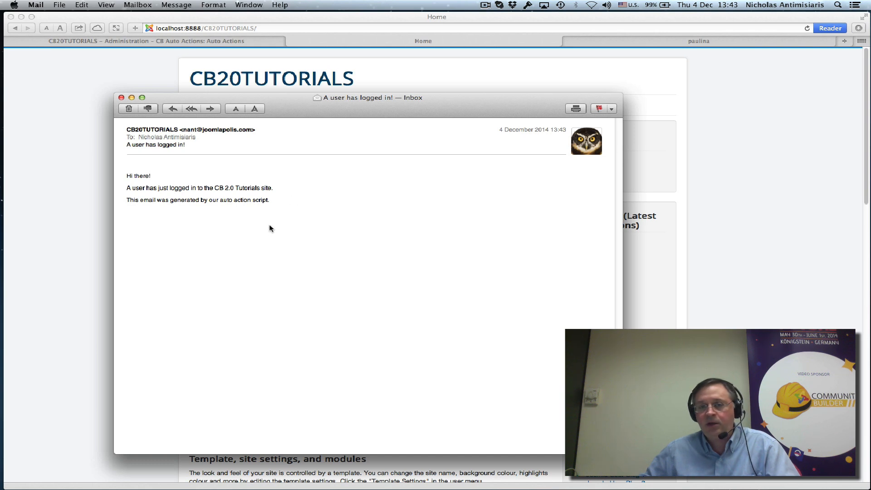
Close the email and reopen the login email action in the Auto Actions admin
left_click(121, 98)
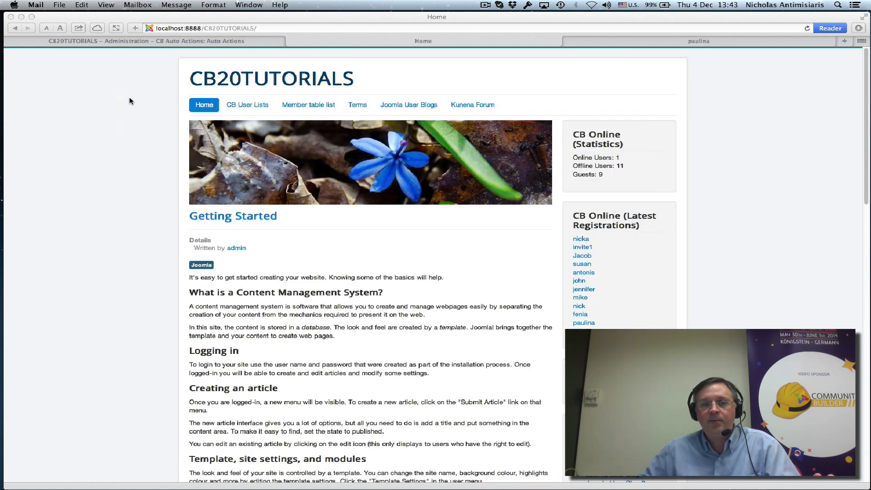
left_click(195, 41)
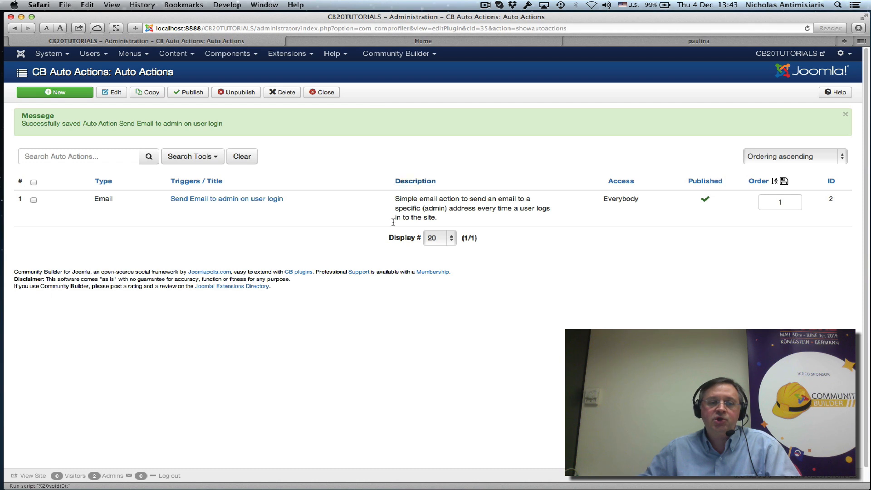
left_click(231, 202)
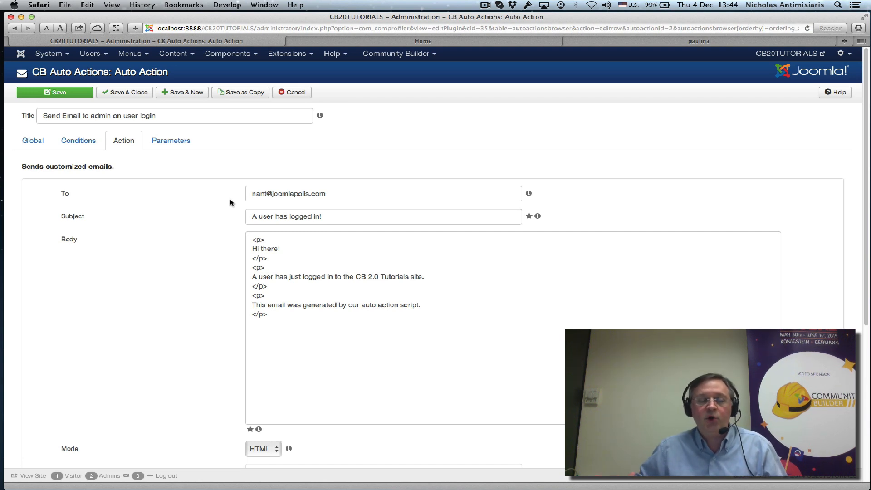
Add the condition [username] Equal To the test user's username and save
left_click(83, 143)
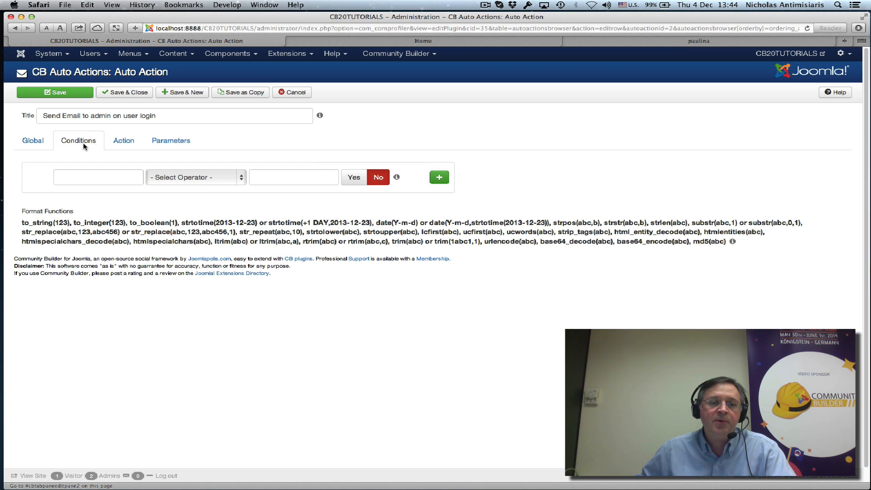
left_click(213, 179)
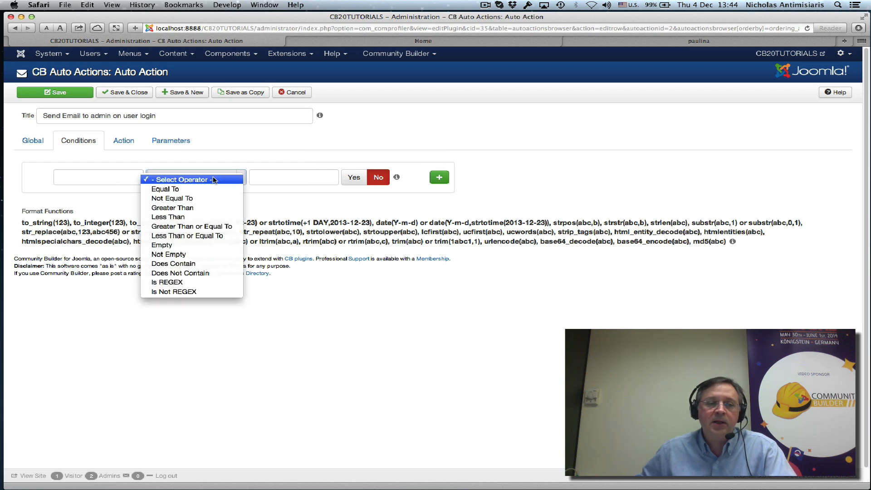
left_click(193, 189)
left_click(107, 178)
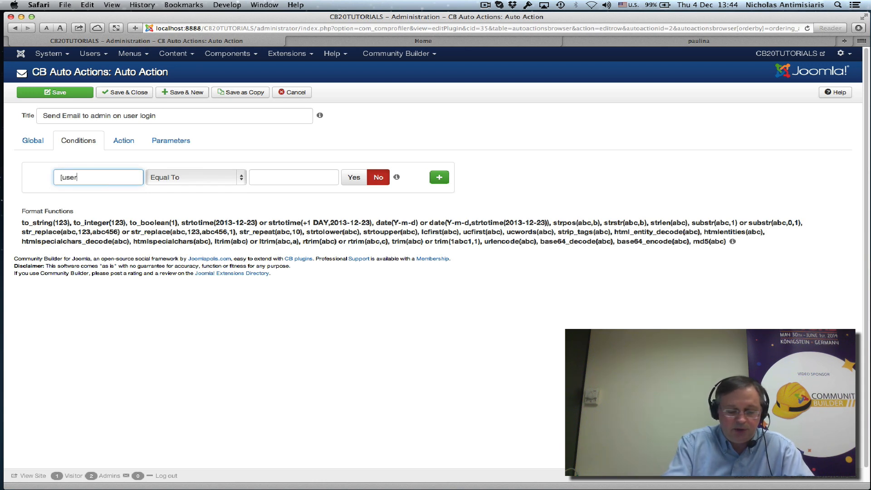
type("[username]")
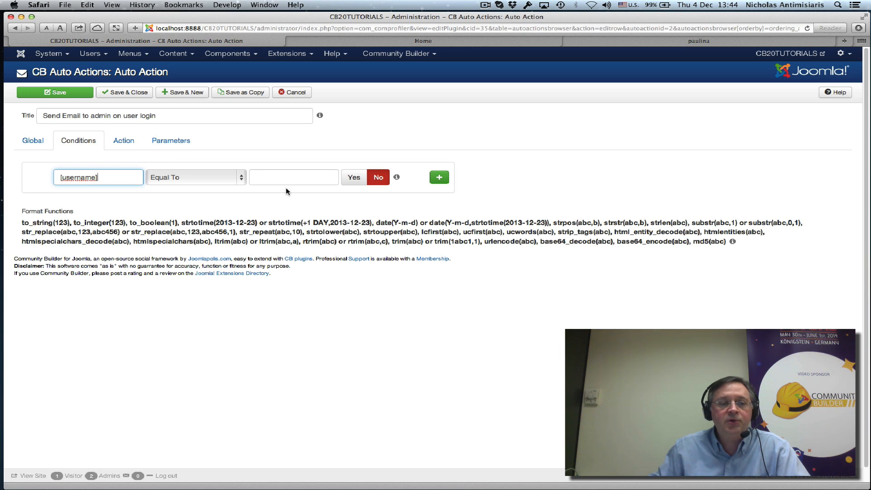
left_click(277, 180)
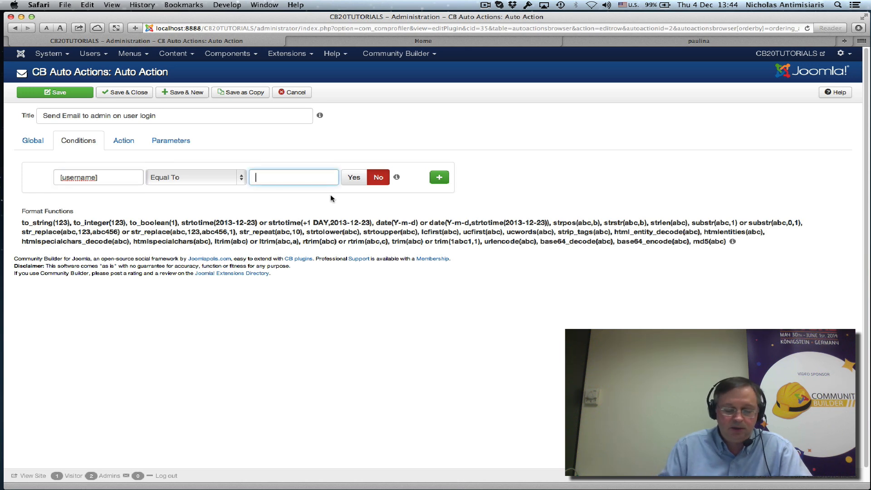
type("fen")
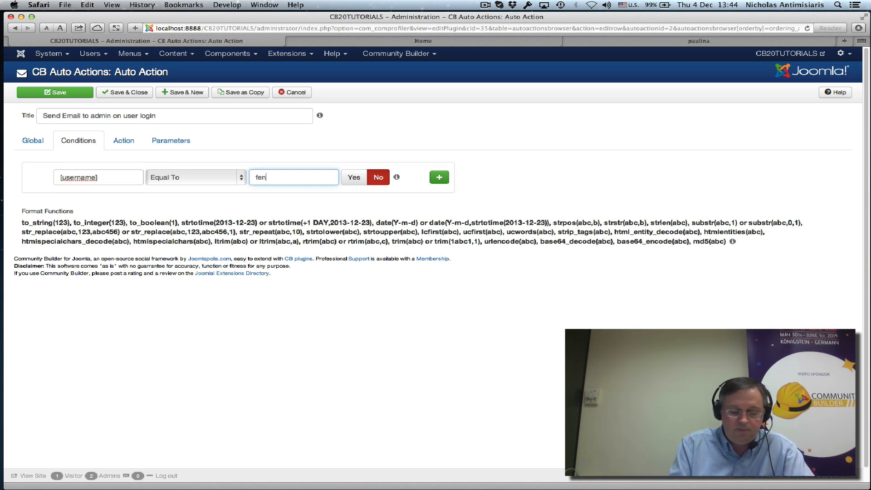
type("ia")
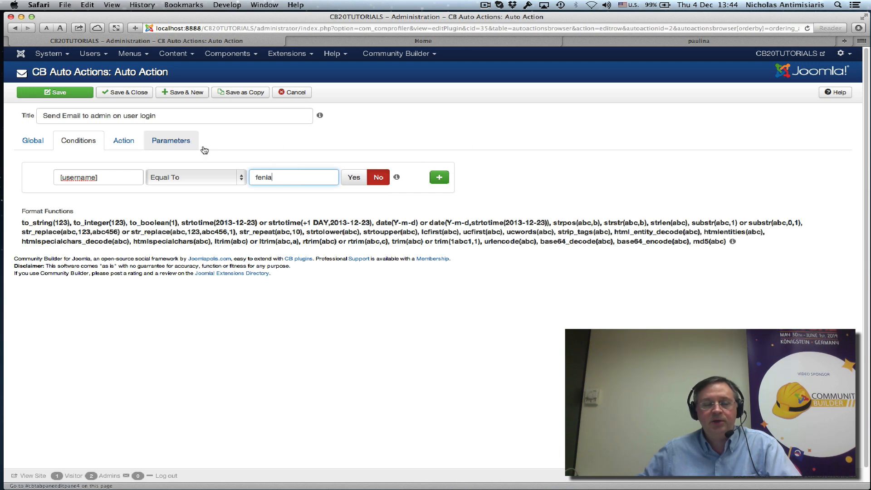
left_click(104, 95)
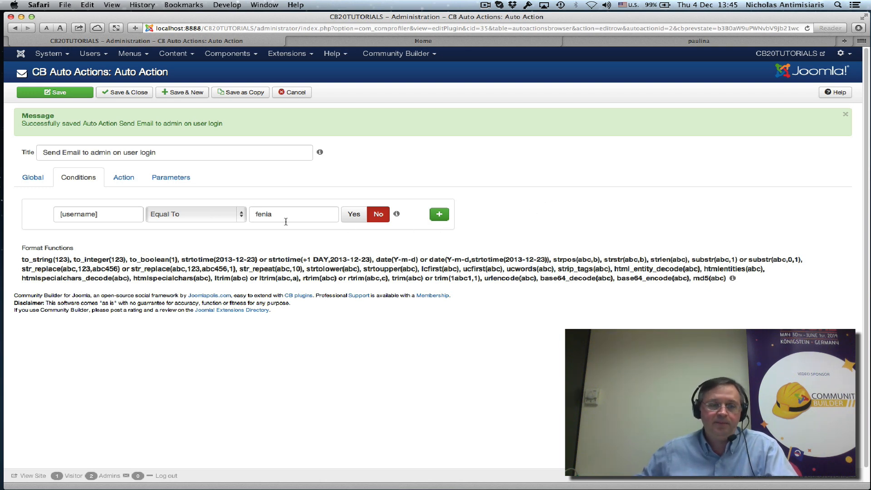
Clear the [username] condition's field, value and operator
left_click_drag(111, 216, 43, 213)
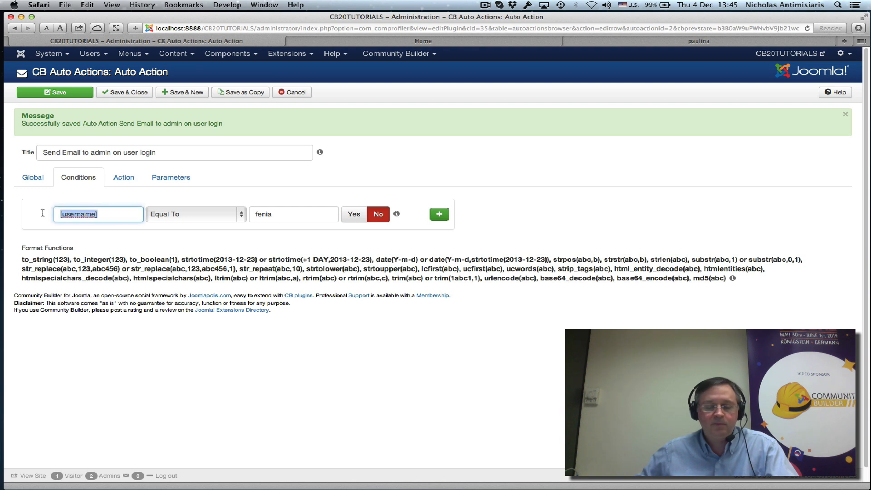
key("BackSpace")
left_click_drag(255, 214, 327, 213)
key("BackSpace")
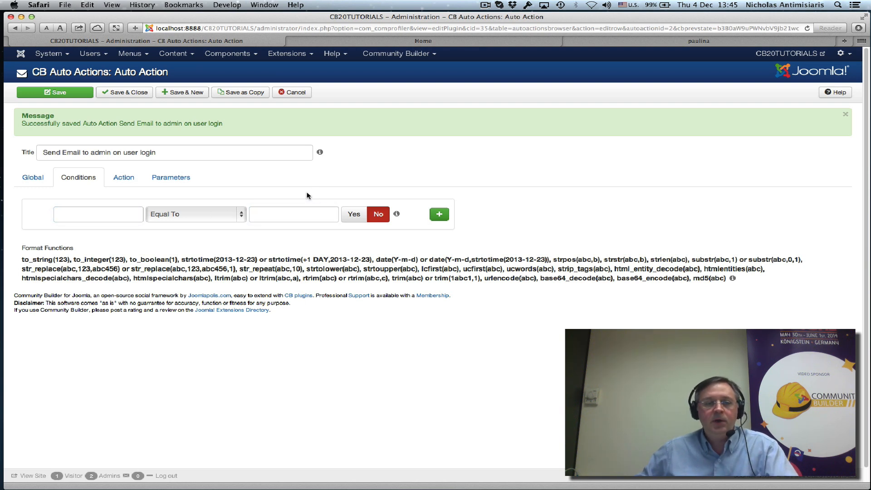
left_click(237, 220)
left_click(213, 207)
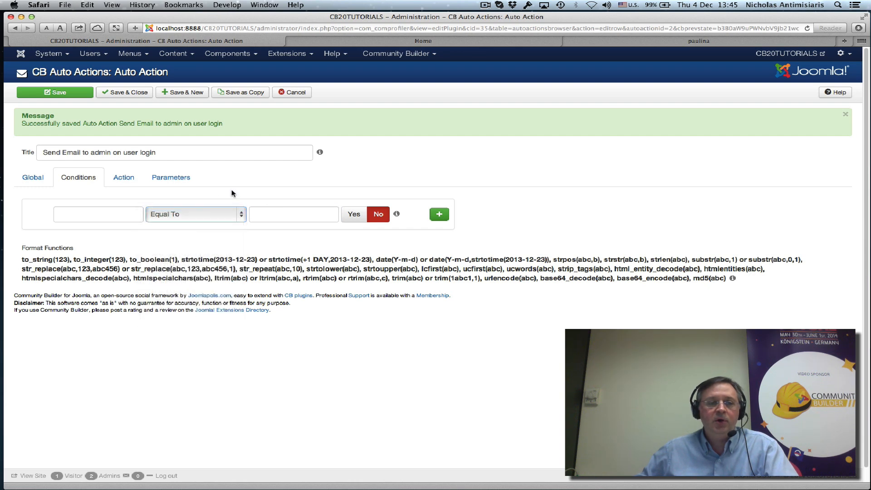
Add 'with username = <strong>[username]</strong>' to the email body and save and close
left_click(122, 181)
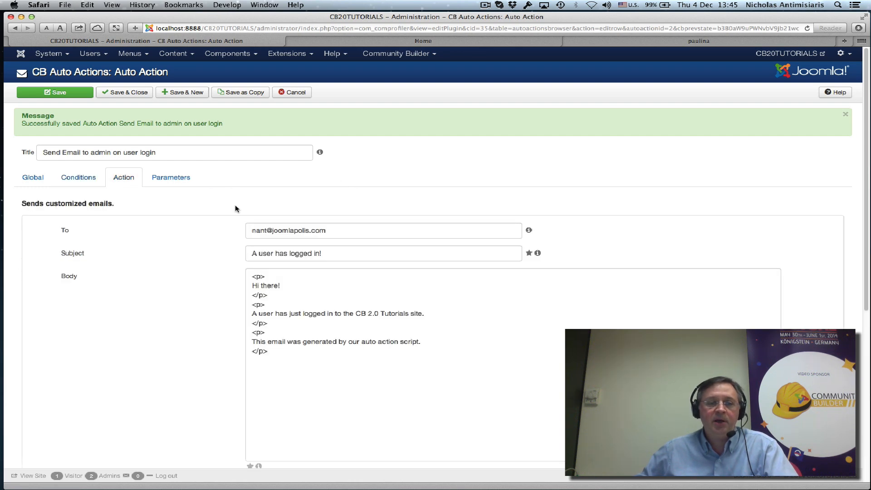
scroll(243, 285, "down", 3)
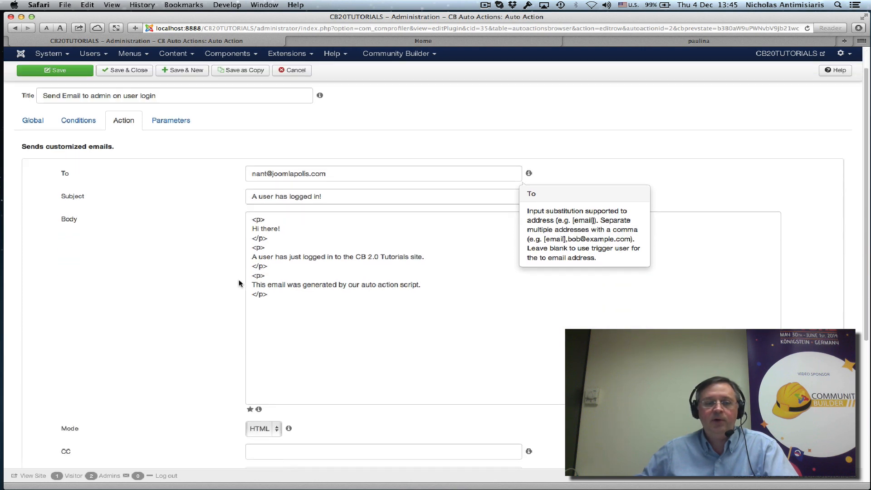
left_click(274, 256)
type("with ")
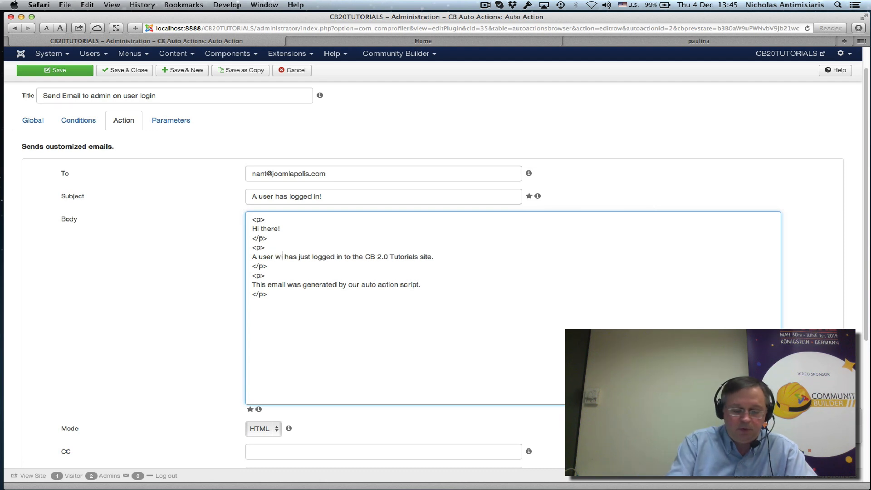
type("username ")
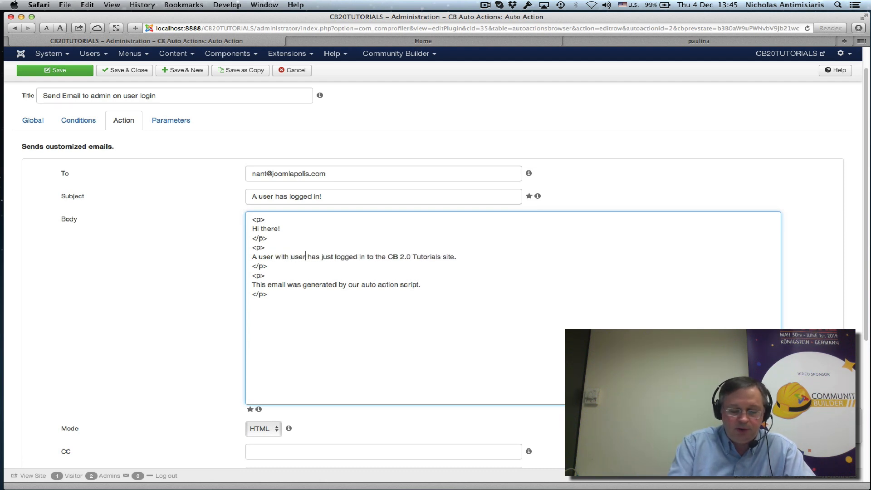
type("=")
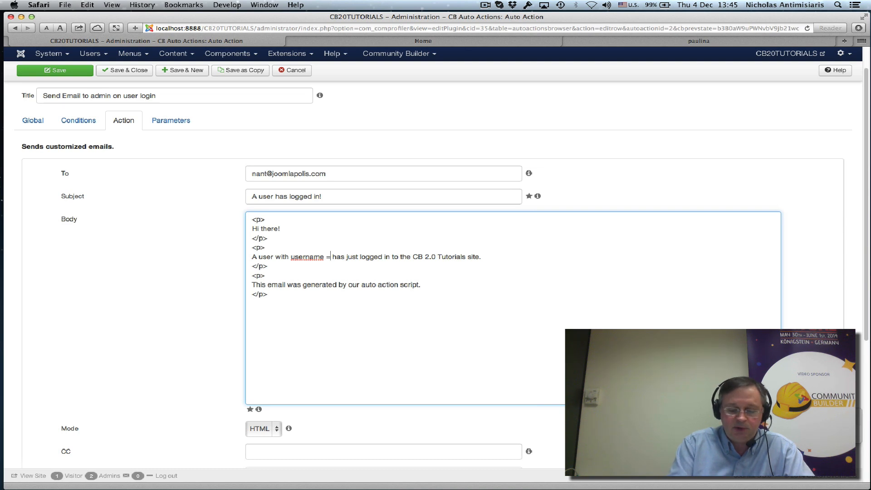
type(" <")
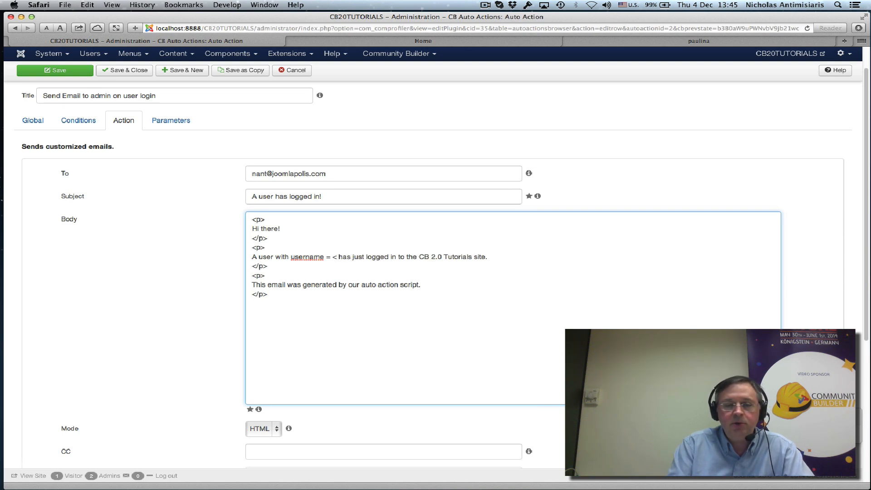
type("stro")
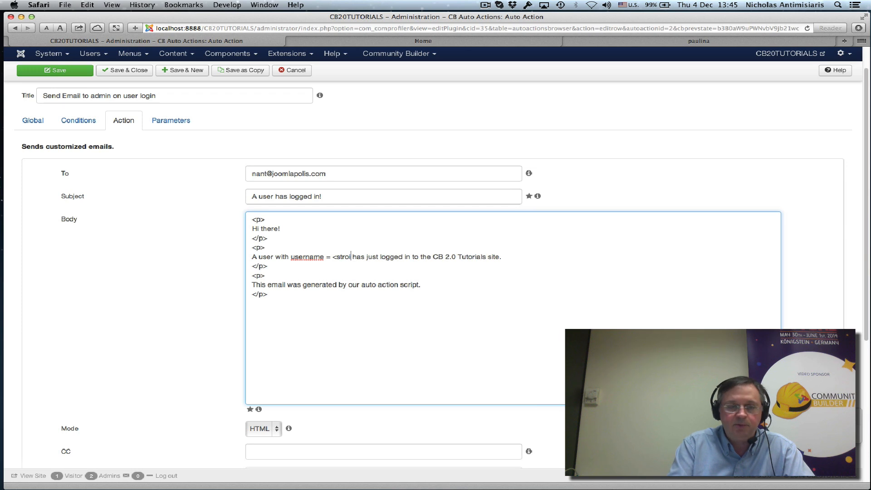
type("ng")
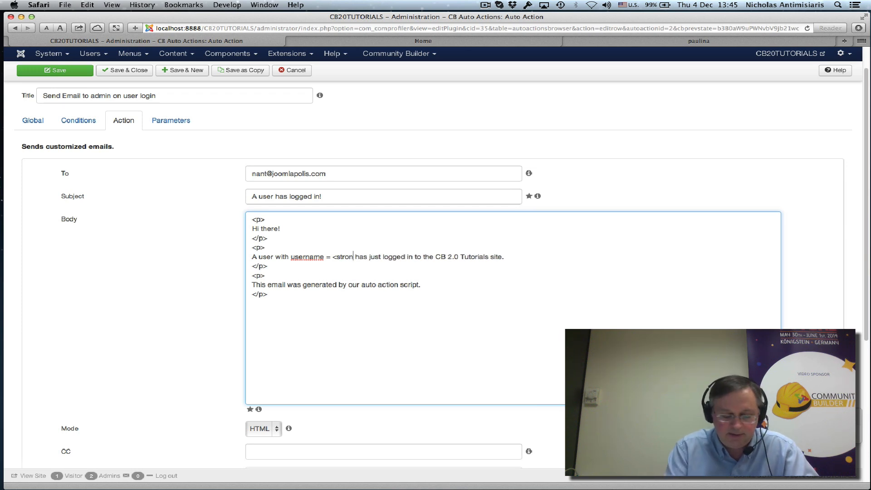
type(">")
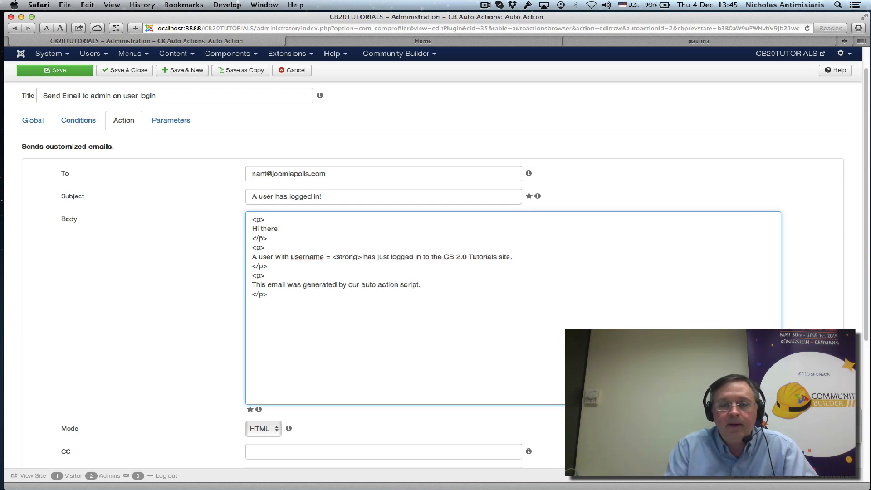
type("[")
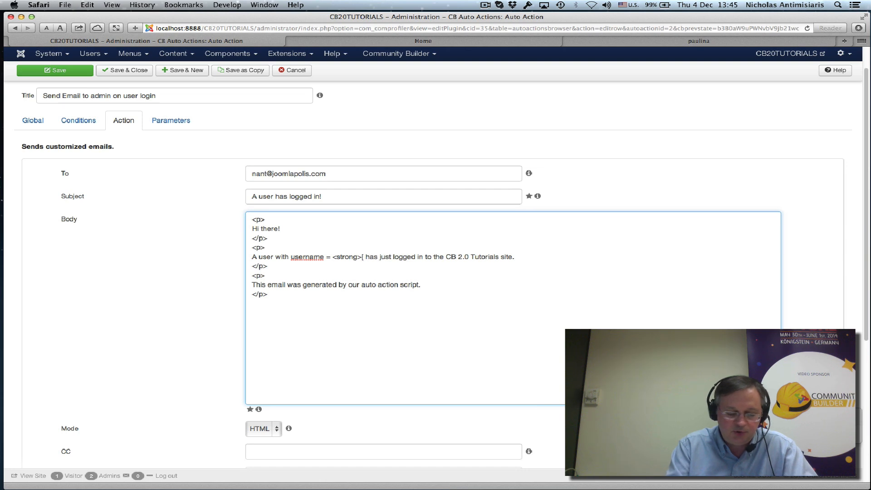
type("username")
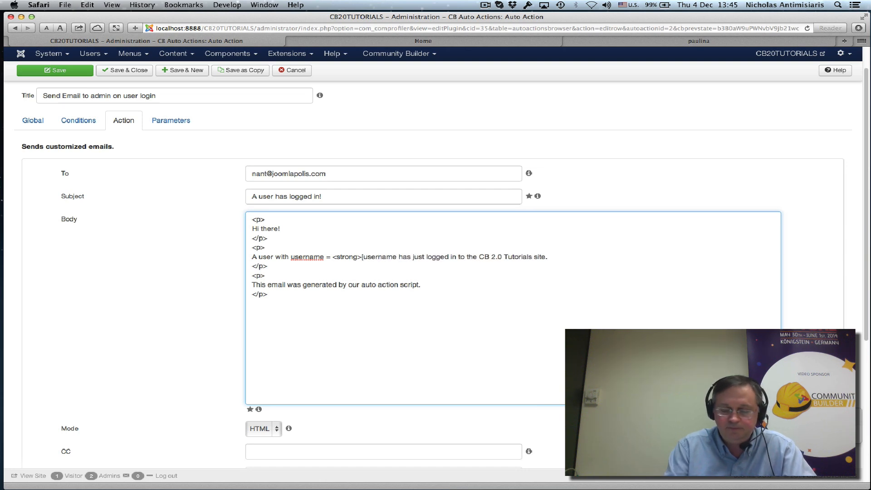
type("]")
type("</stron")
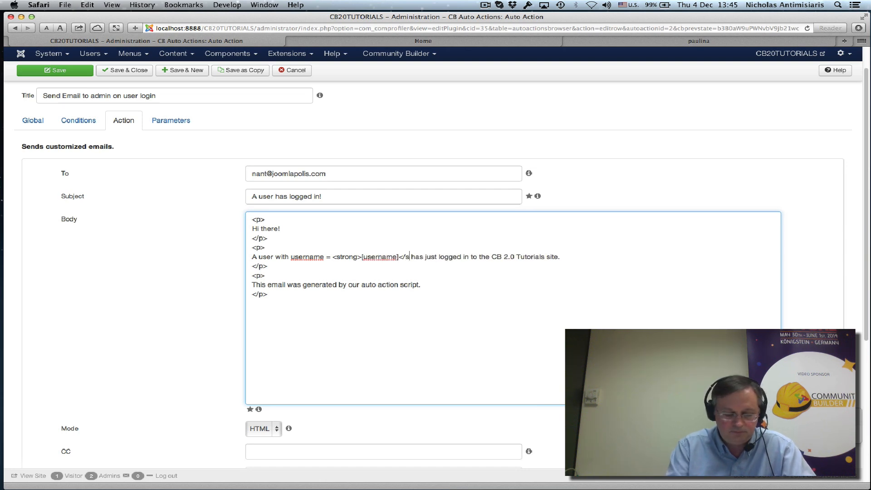
type("g")
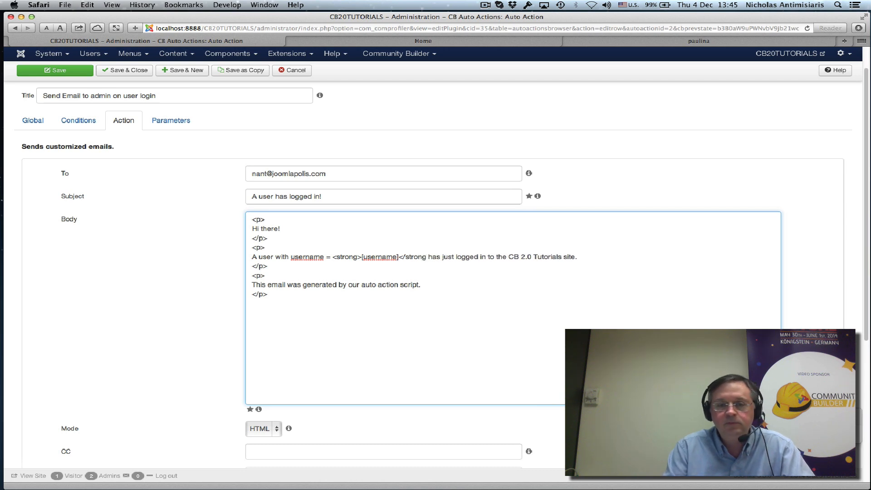
type(">")
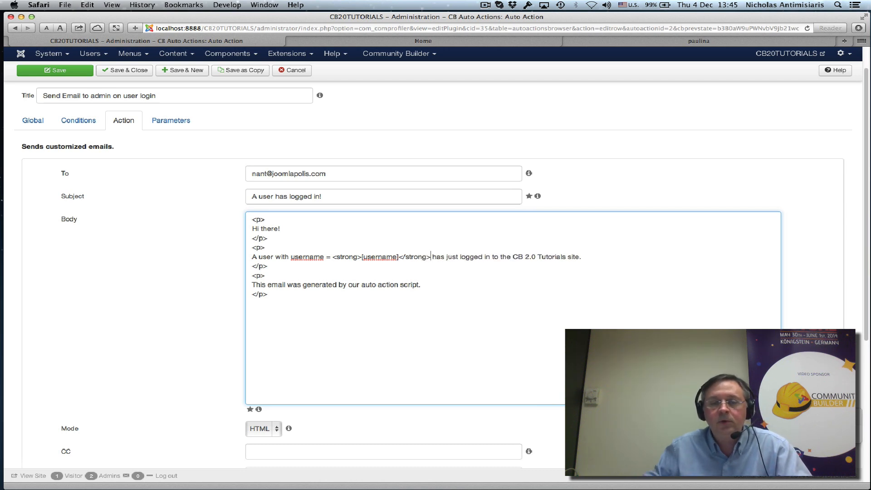
left_click(117, 73)
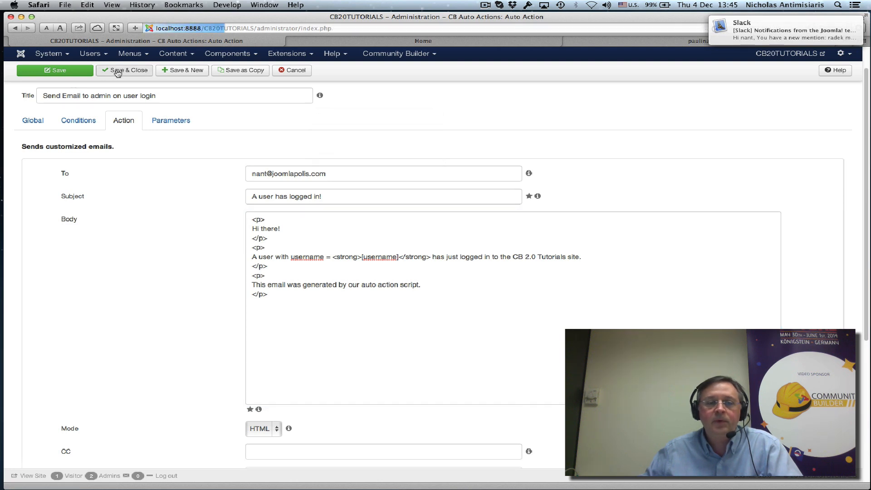
Log out on the Home page, sign in as another member, and switch to Mail
left_click(366, 44)
scroll(479, 188, "down", 8)
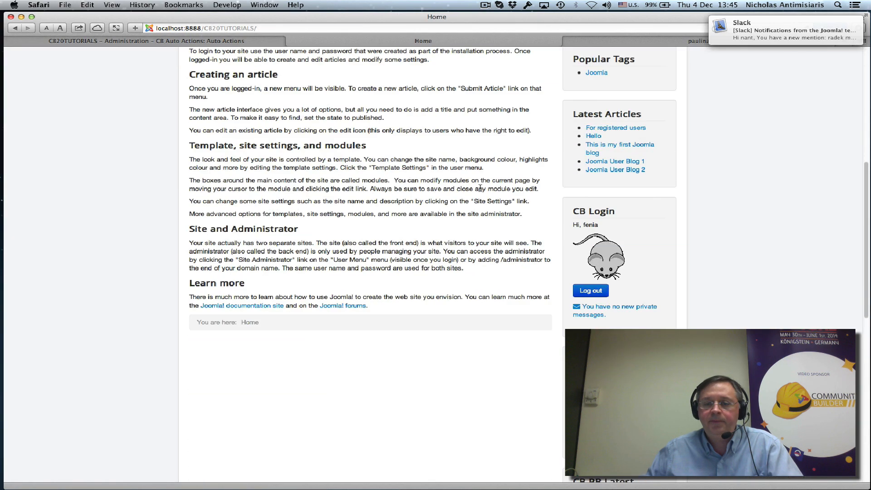
left_click(586, 294)
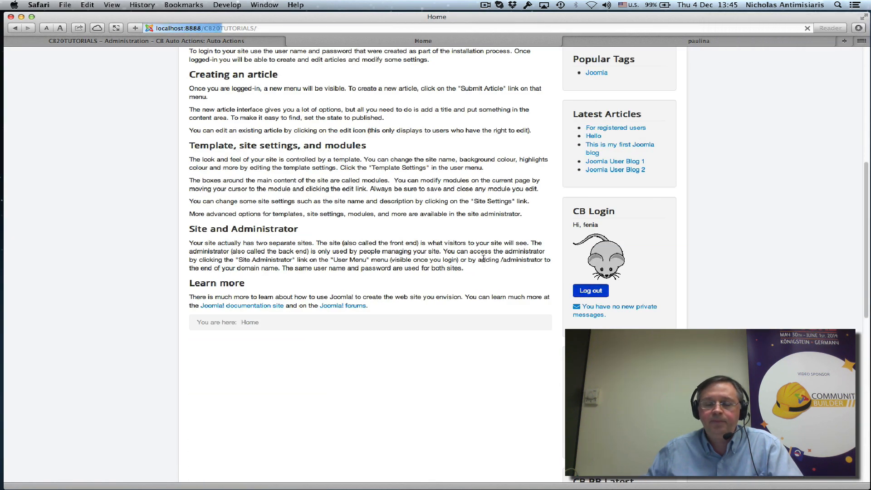
scroll(482, 257, "down", 5)
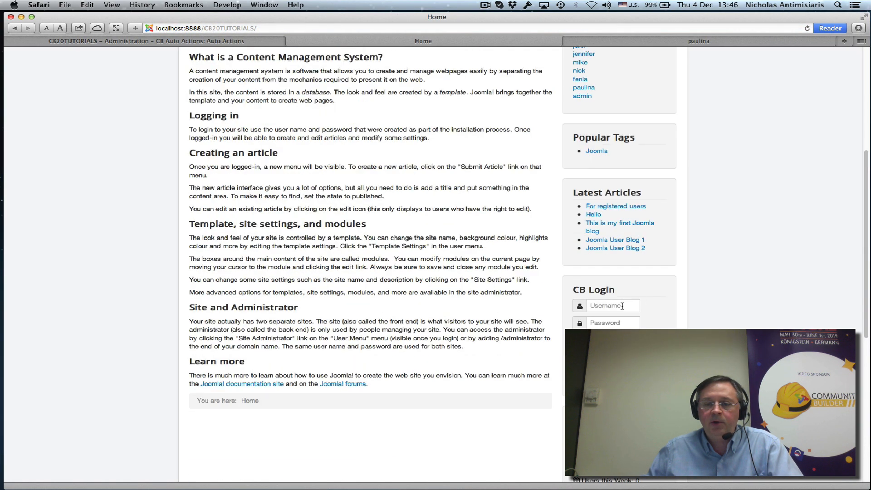
left_click(622, 306)
type("pauli")
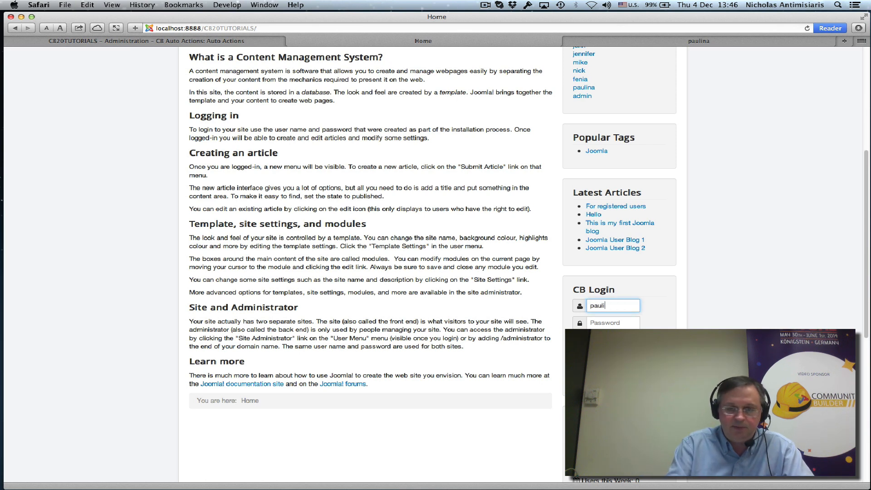
type("na")
key("Tab")
type("pa")
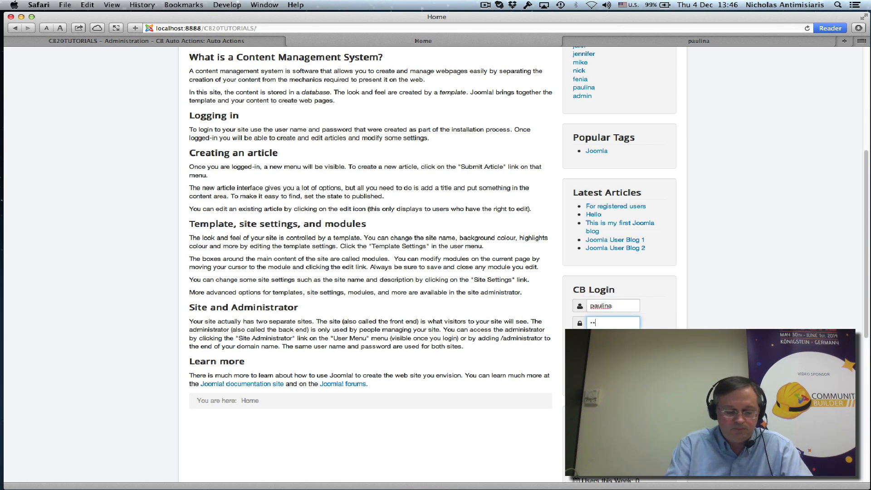
type("ssword1")
key("Return")
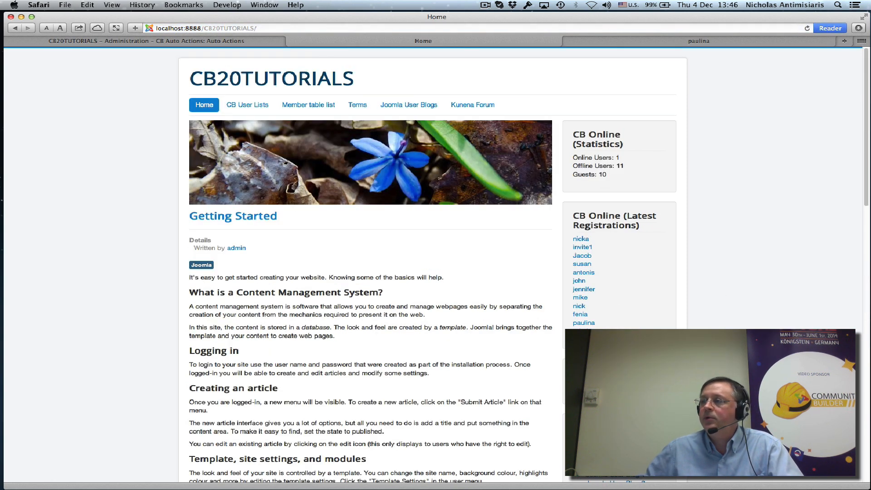
key("super+Tab")
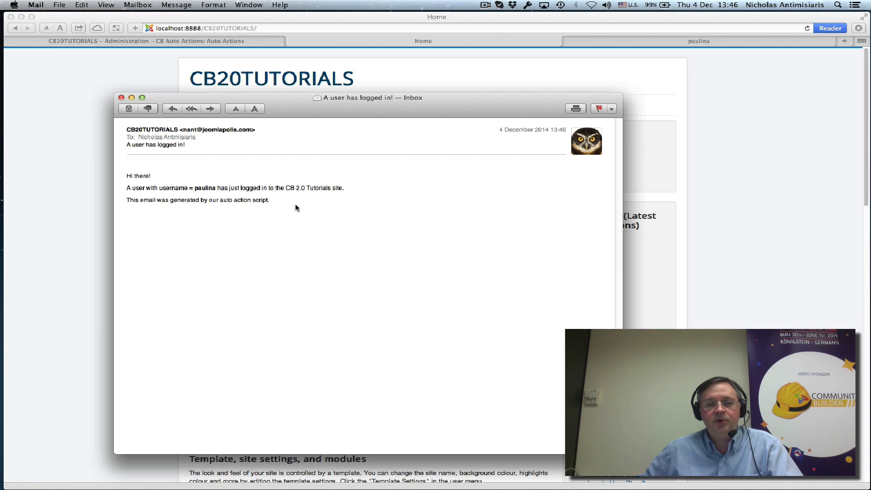
Close the 'A user has logged in!' message and return to the site's Home page
left_click(121, 98)
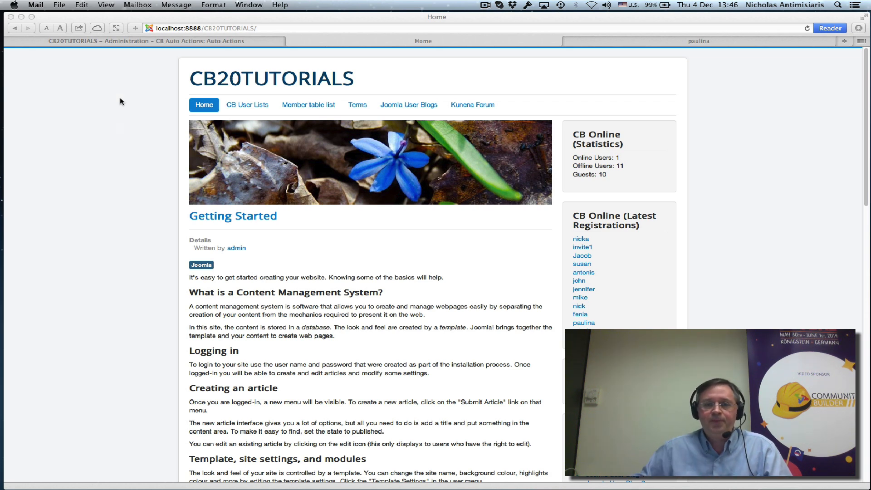
left_click(485, 6)
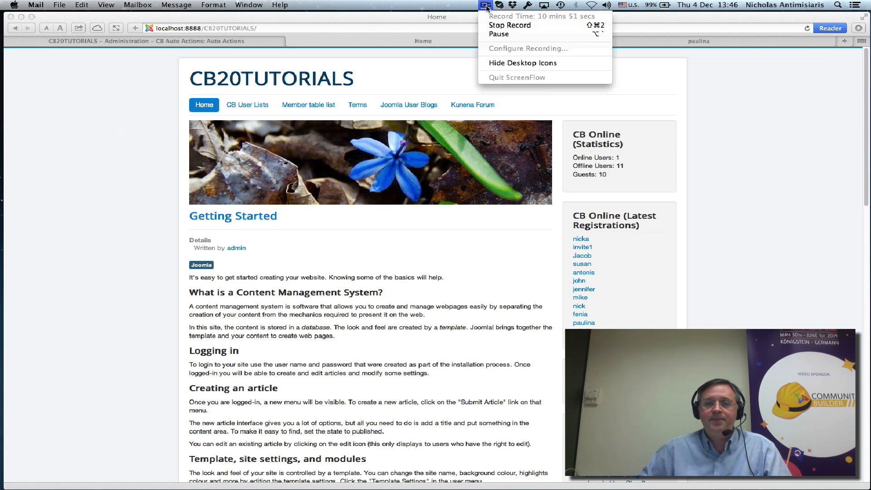